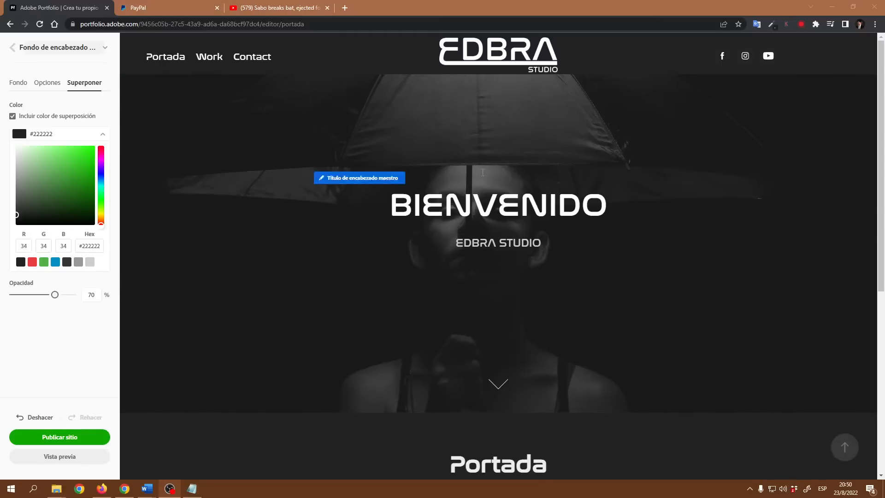
# - Turn on Botón 1 in the master header of the Portada page
pyautogui.click(106, 51)
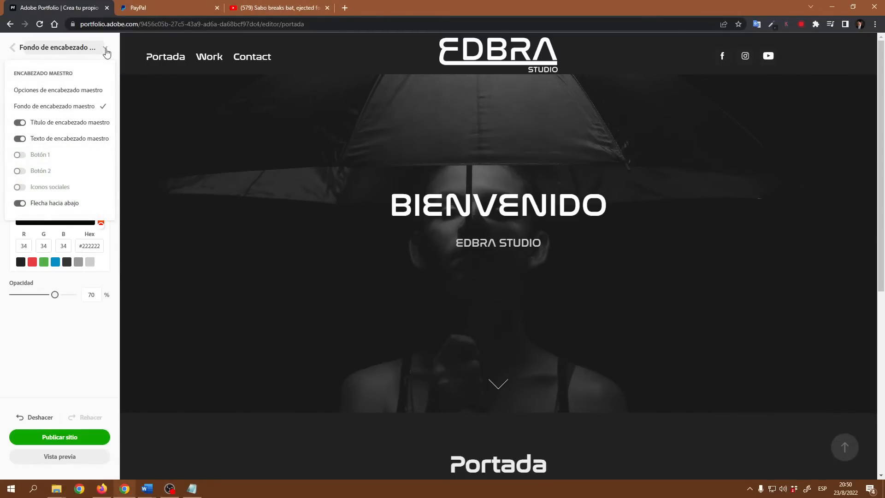
pyautogui.click(194, 88)
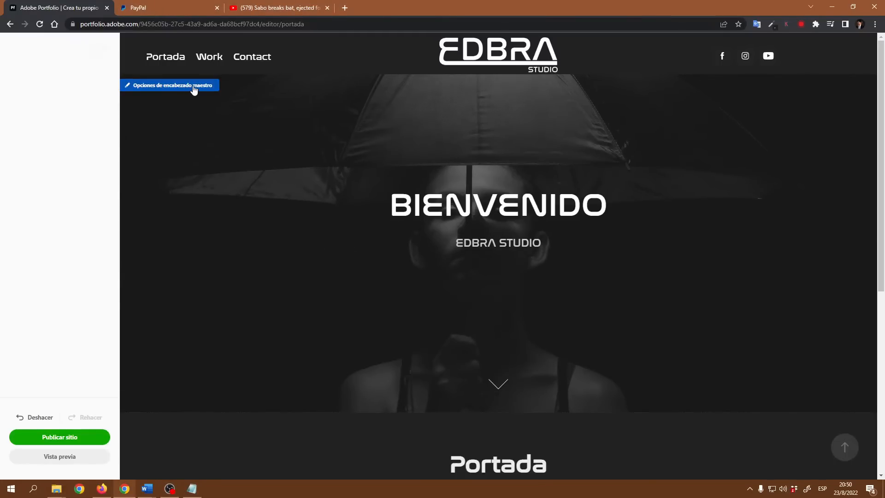
pyautogui.click(105, 47)
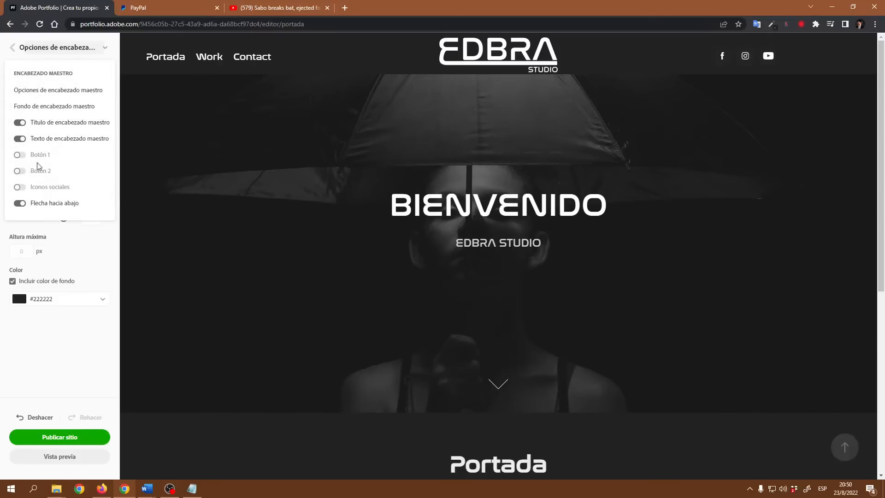
pyautogui.click(13, 47)
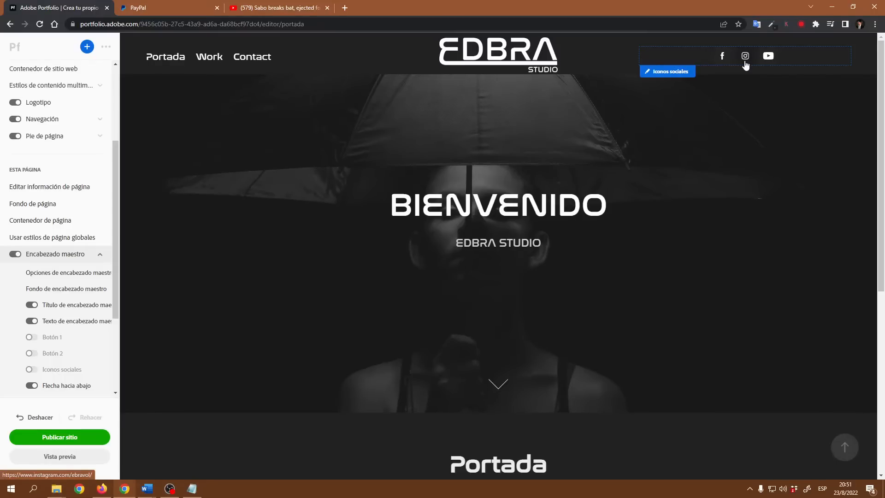
pyautogui.click(37, 337)
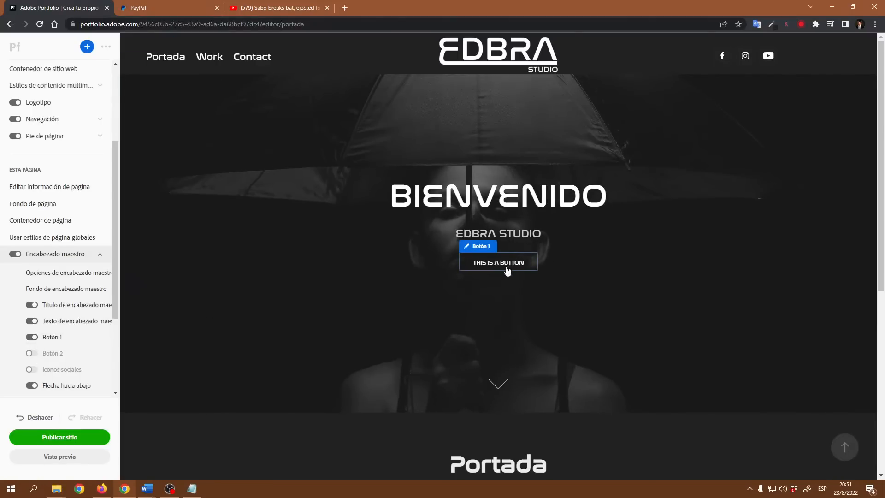
# - Open the settings of Botón 1 and set its text to WHATSAPP
pyautogui.click(482, 250)
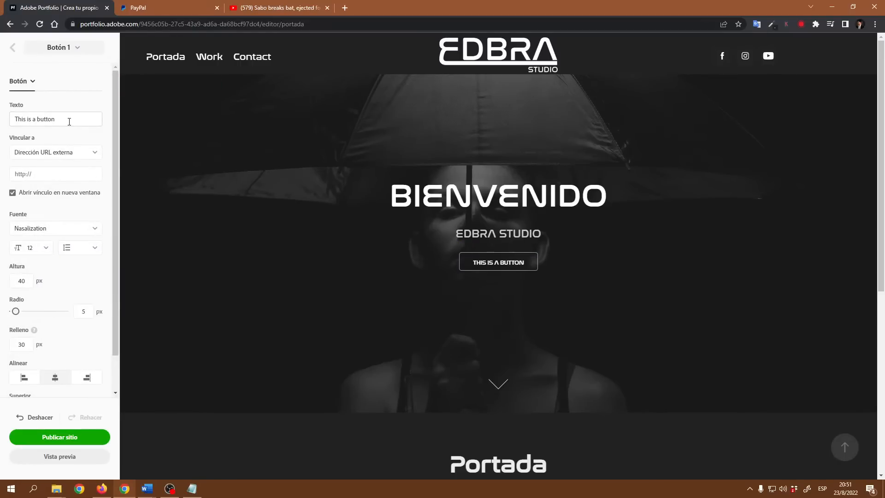
pyautogui.moveTo(69, 120); pyautogui.dragTo(26, 120)
pyautogui.hotkey('ctrl', 'a')
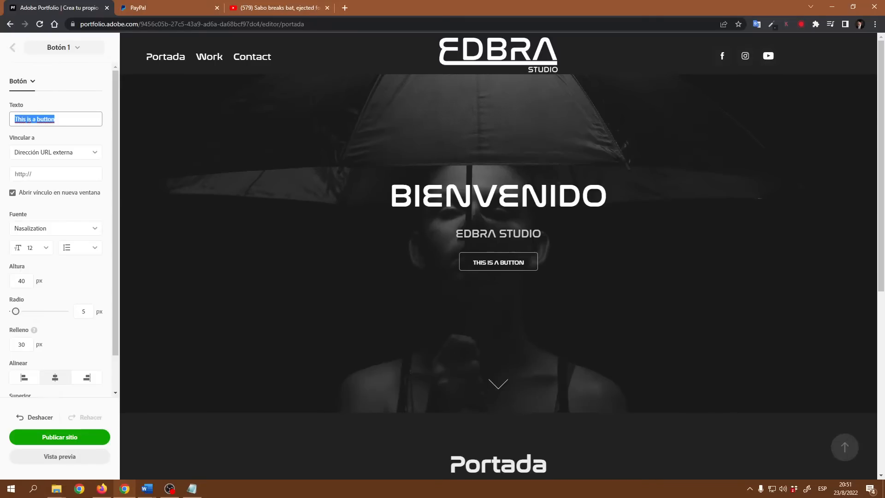
pyautogui.write('whtas')
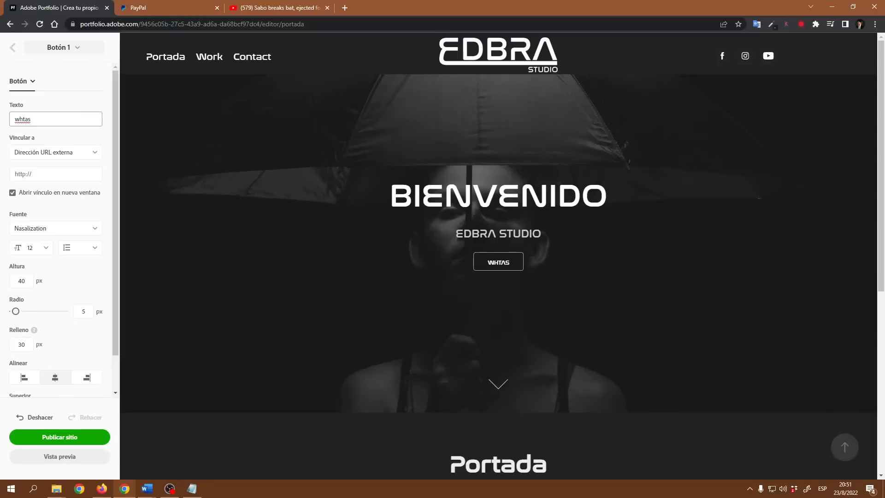
pyautogui.write('pp')
pyautogui.press('BackSpace')
pyautogui.press('BackSpace')
pyautogui.write('app')
pyautogui.press('BackSpace')
pyautogui.press('BackSpace')
pyautogui.press('BackSpace')
pyautogui.press('BackSpace')
pyautogui.press('BackSpace')
pyautogui.press('BackSpace')
pyautogui.press('BackSpace')
pyautogui.press('BackSpace')
pyautogui.write('WHATSAPP')
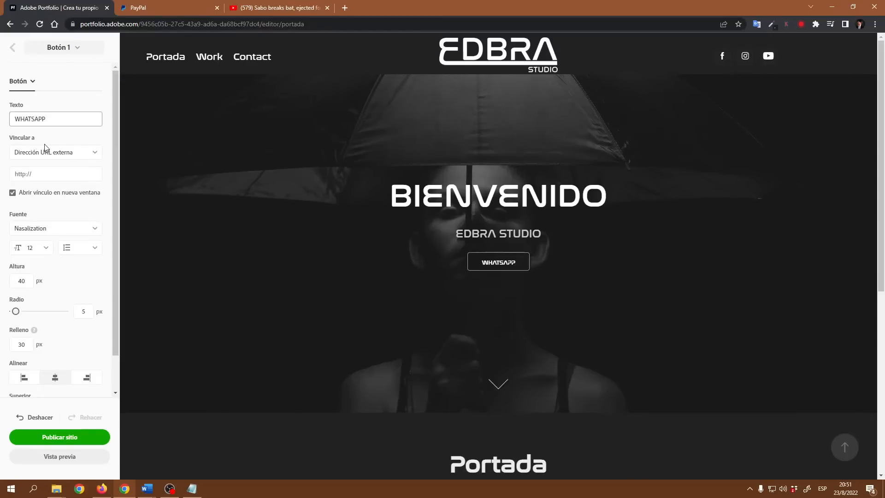
# - Switch to the Word document with the contact URLs and insert a blank line between the WhatsApp and Telegram links
pyautogui.click(93, 156)
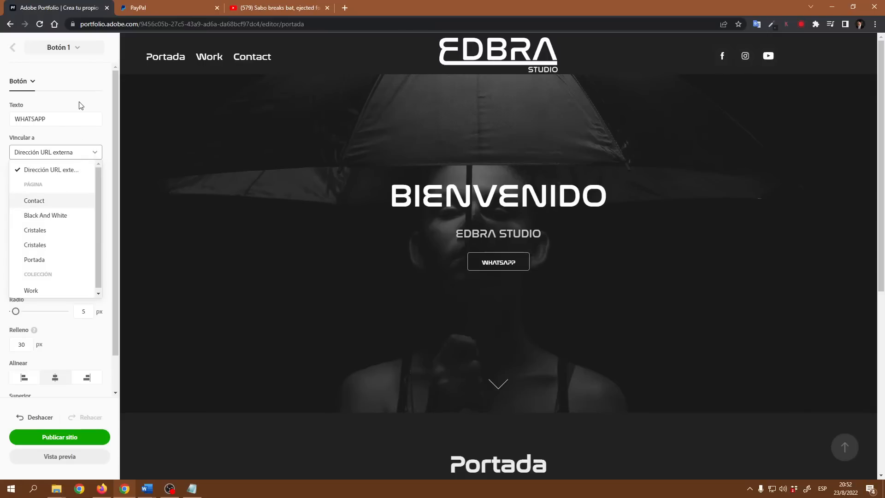
pyautogui.click(100, 139)
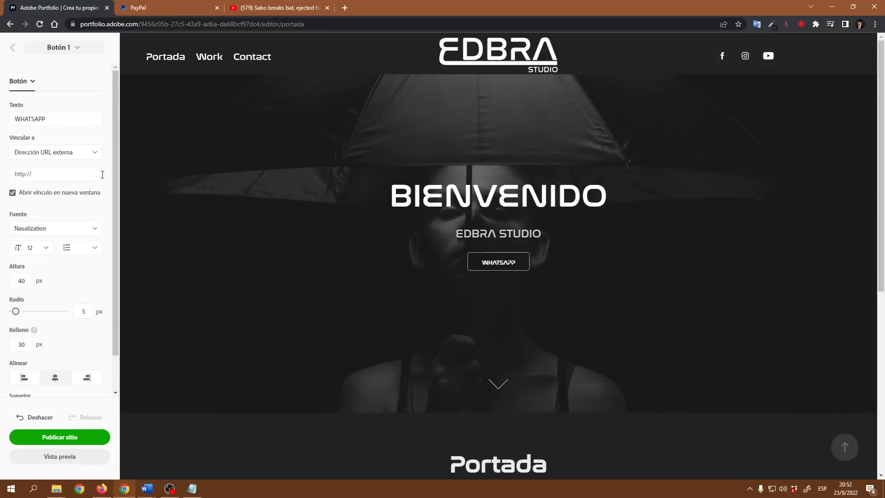
pyautogui.scroll(-1, 99, 193)
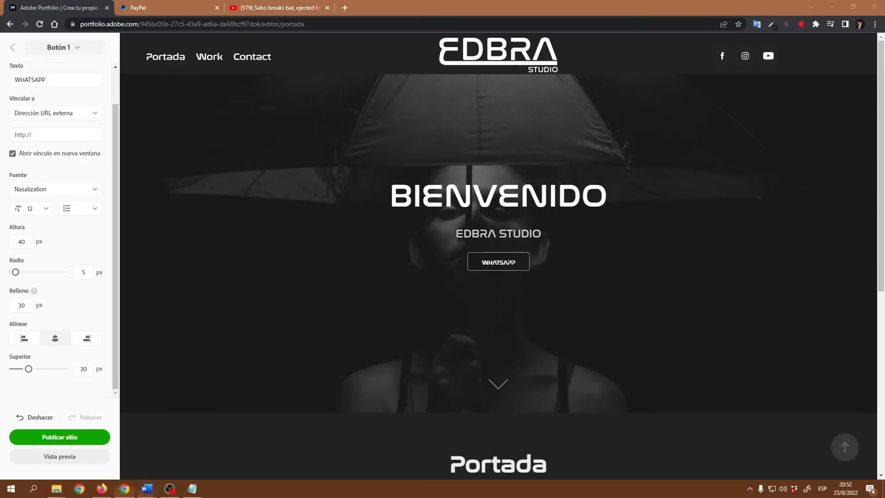
pyautogui.click(147, 488)
pyautogui.moveTo(262, 132); pyautogui.dragTo(374, 86)
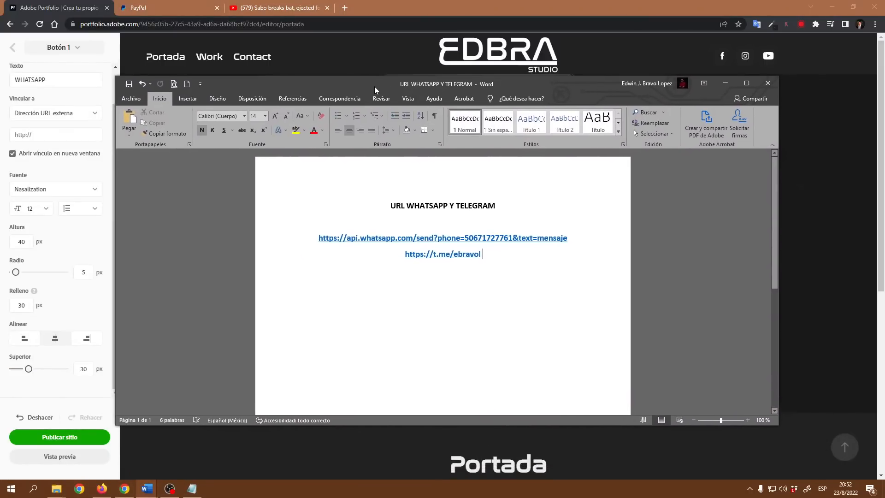
pyautogui.moveTo(560, 81); pyautogui.dragTo(546, 78)
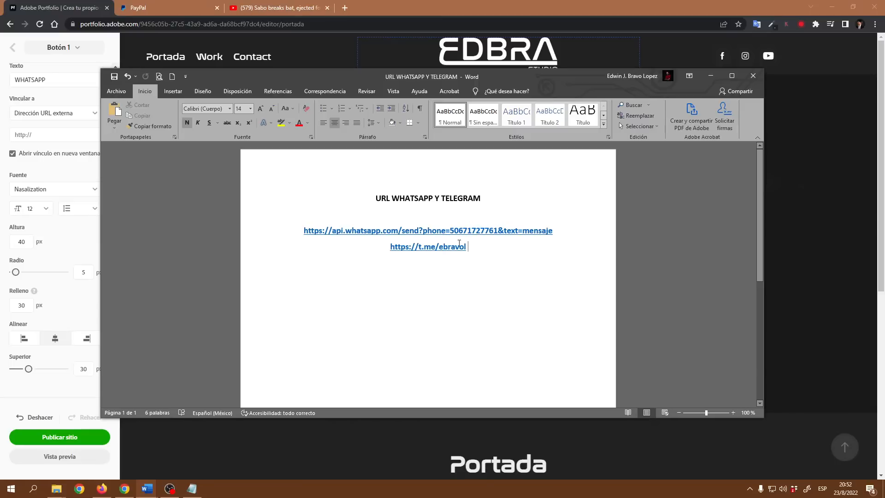
pyautogui.click(559, 228)
pyautogui.press('Return')
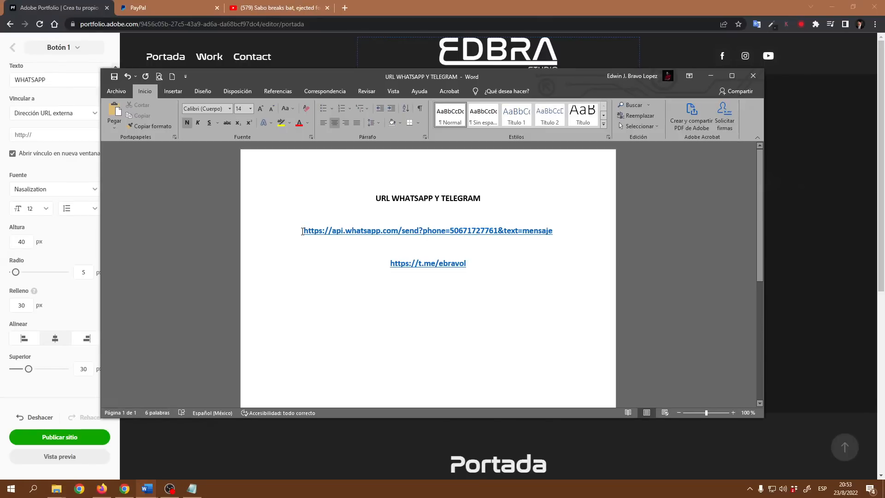
# - Color the phone number inside the WhatsApp link red
pyautogui.moveTo(302, 230); pyautogui.dragTo(554, 230)
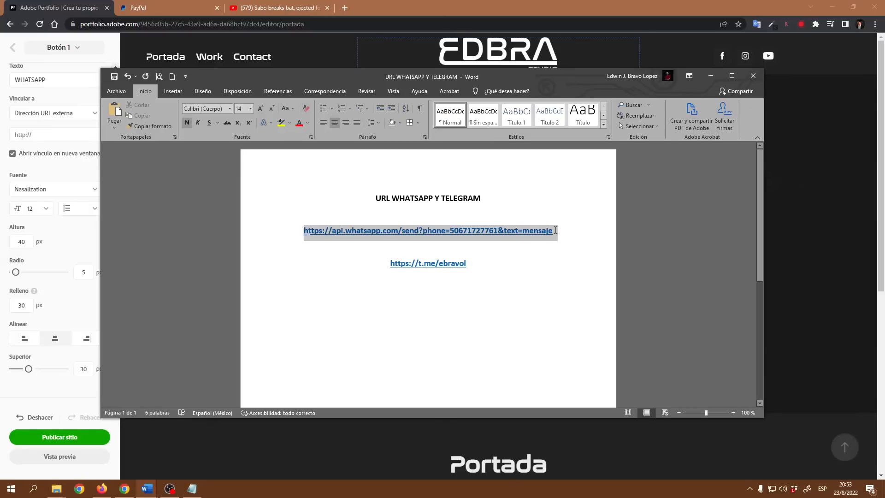
pyautogui.click(496, 226)
pyautogui.moveTo(497, 229); pyautogui.dragTo(450, 228)
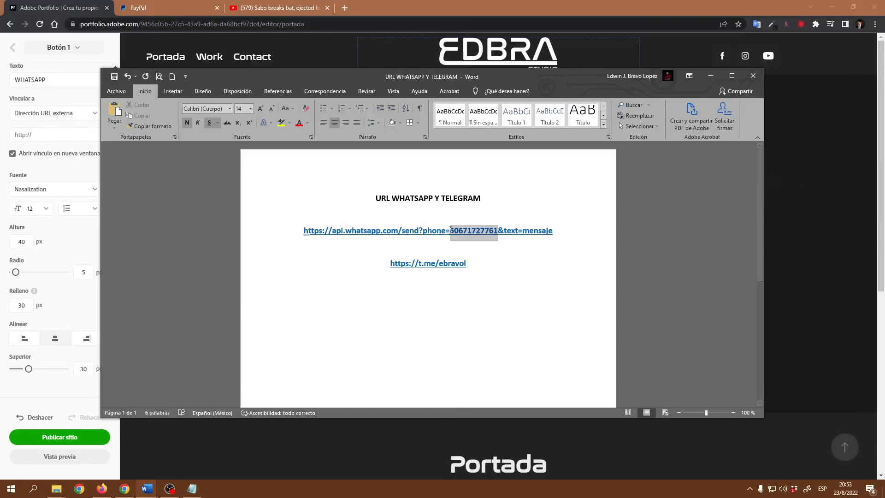
pyautogui.click(476, 230)
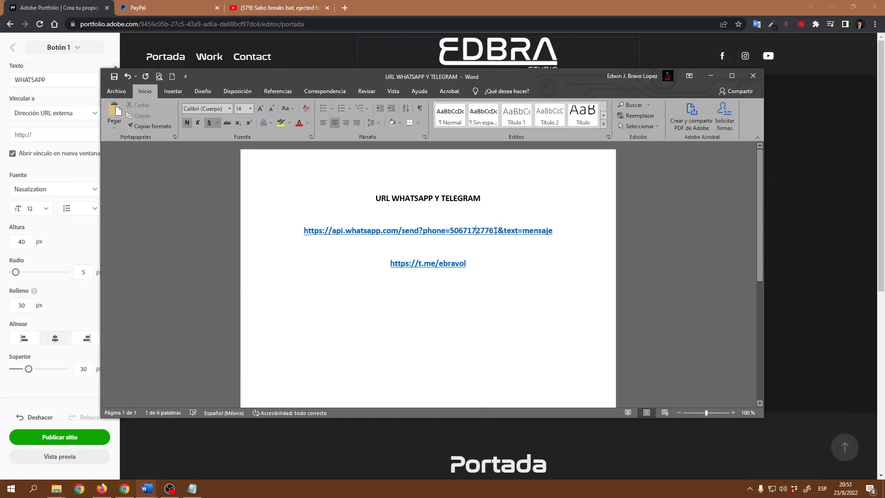
pyautogui.moveTo(497, 231); pyautogui.dragTo(451, 234)
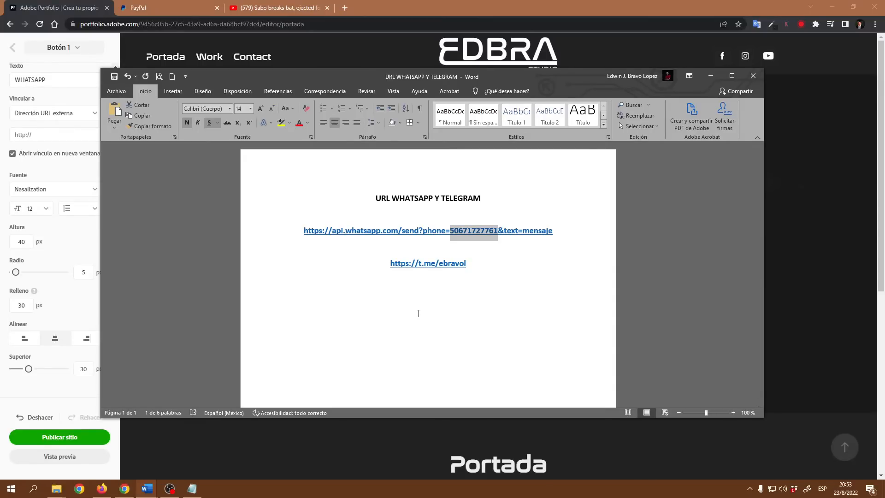
pyautogui.click(298, 122)
pyautogui.click(498, 232)
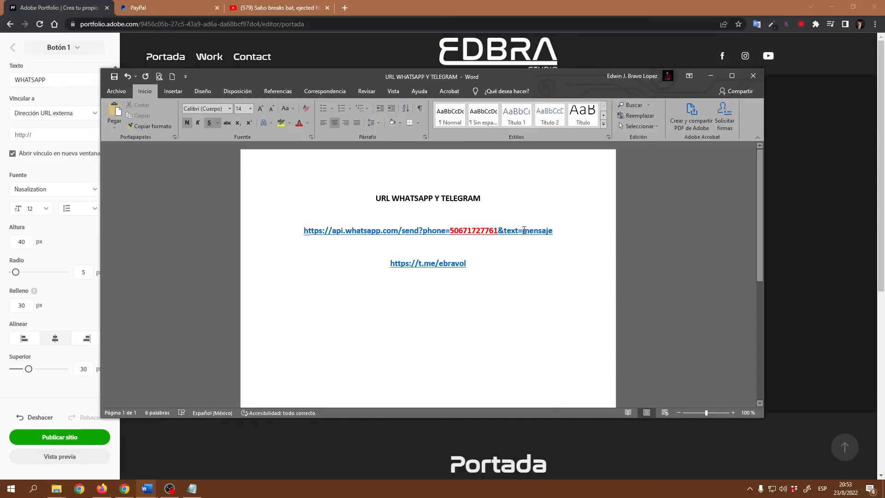
pyautogui.click(552, 232)
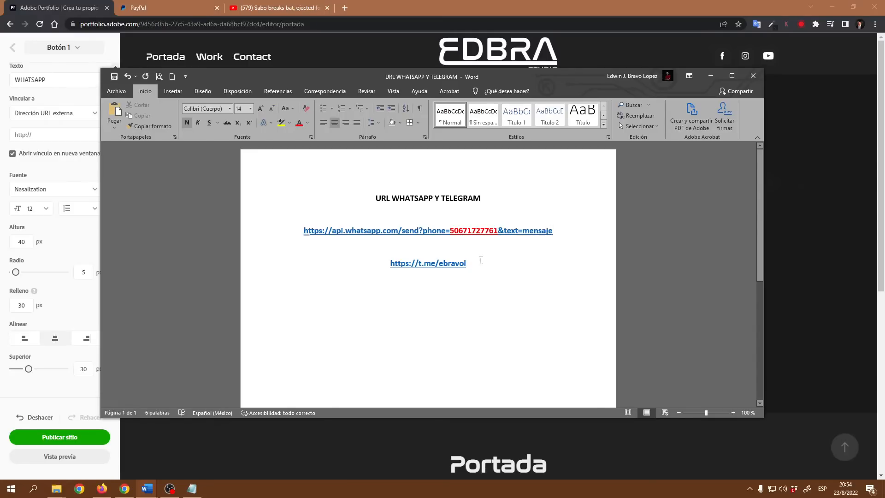
# - Copy the whole WhatsApp link and paste it as the external URL of Botón 1 in Adobe Portfolio
pyautogui.moveTo(497, 232); pyautogui.dragTo(452, 236)
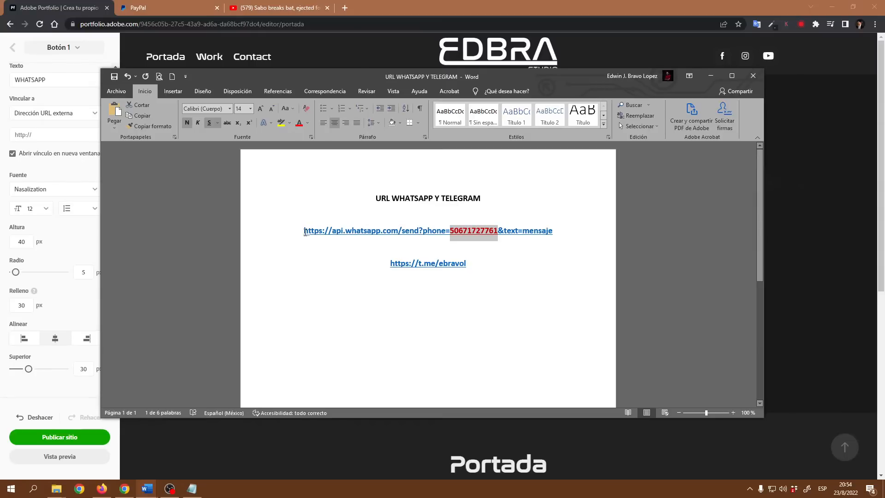
pyautogui.moveTo(304, 232); pyautogui.dragTo(555, 237)
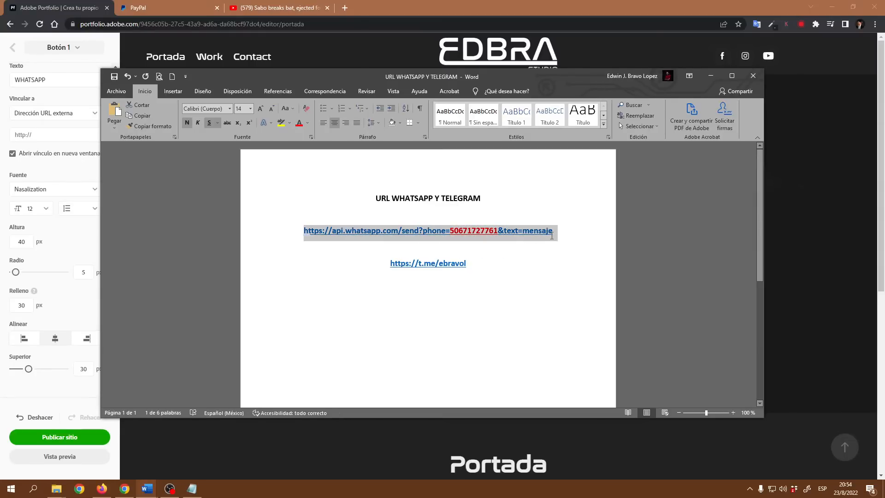
pyautogui.click(69, 132)
pyautogui.hotkey('ctrl', 'v')
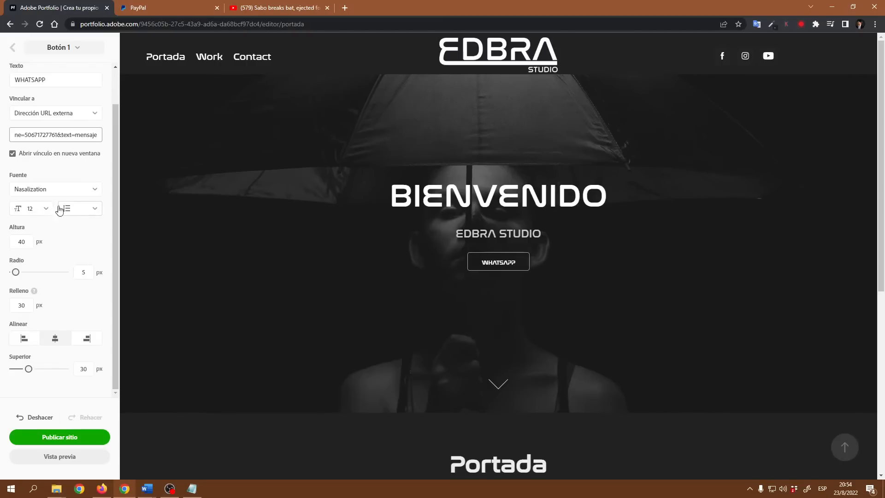
pyautogui.click(95, 215)
pyautogui.click(95, 215)
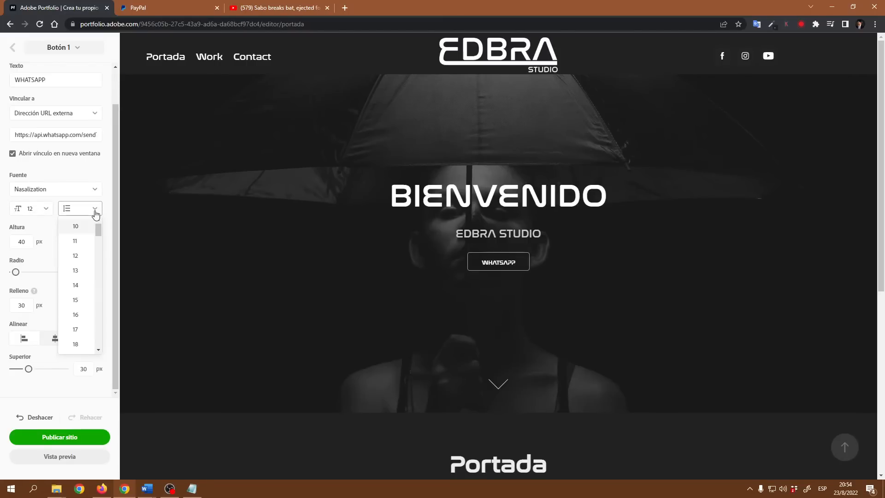
pyautogui.click(95, 215)
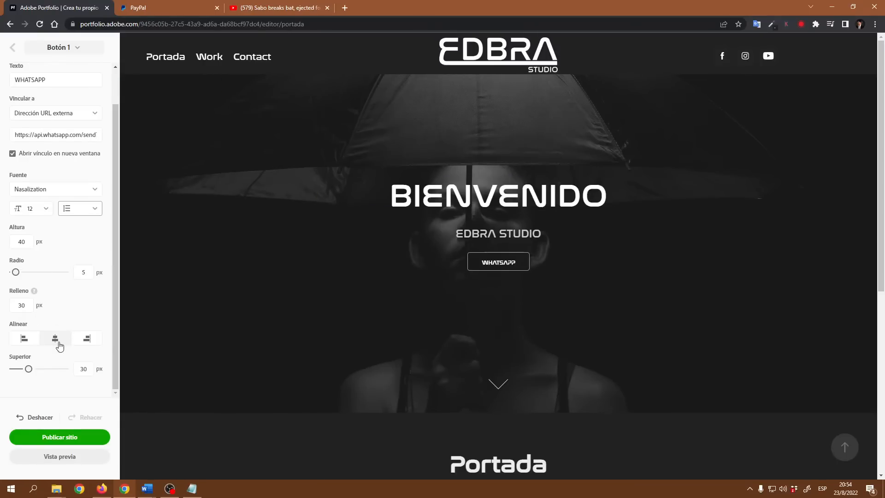
# - Try left and right alignment for the WhatsApp button and return it to centered
pyautogui.click(25, 342)
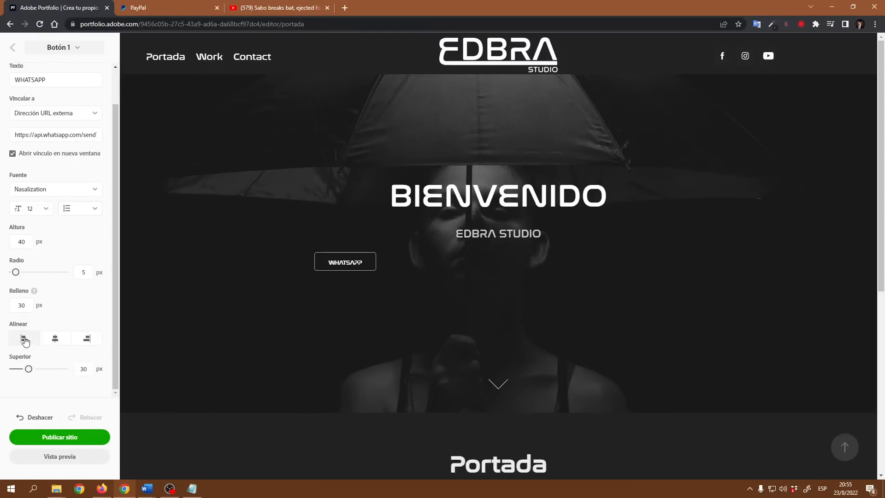
pyautogui.click(85, 340)
pyautogui.click(60, 339)
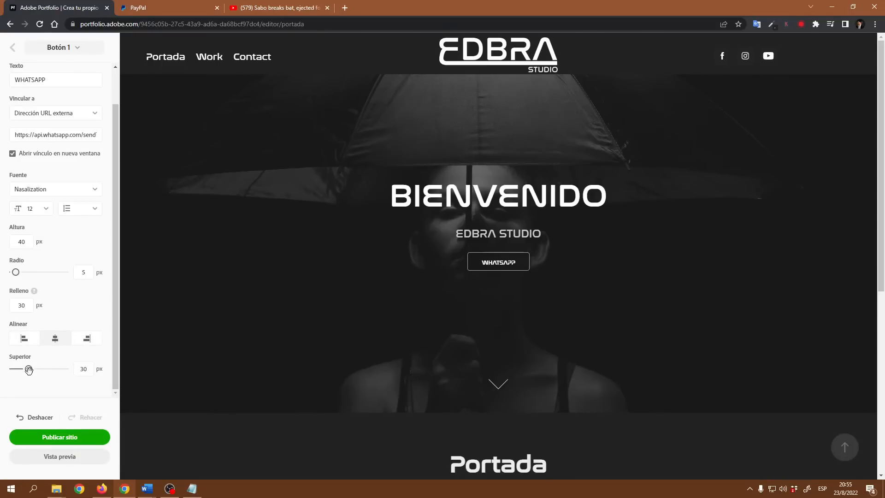
# - Try a top spacing of 19 px for the WhatsApp button and undo the change
pyautogui.moveTo(28, 370)
pyautogui.mouseDown()
pyautogui.moveTo(45, 370)
pyautogui.moveTo(13, 377)
pyautogui.moveTo(23, 369)
pyautogui.mouseUp()
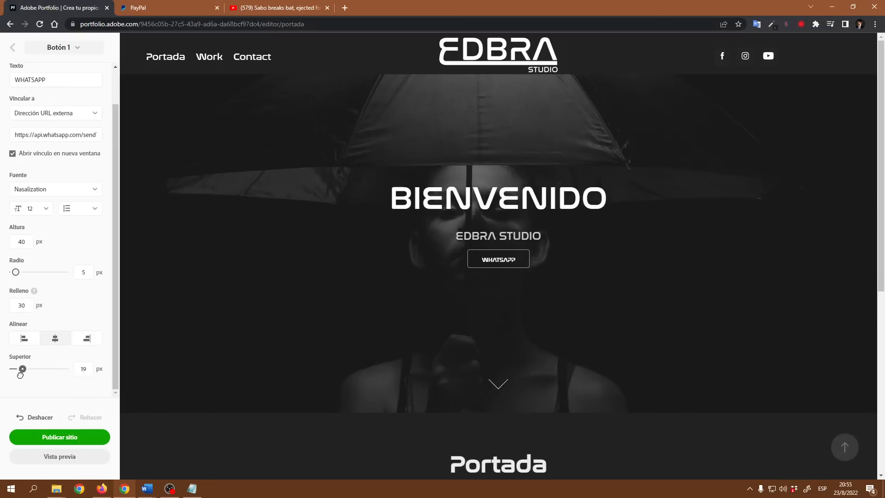
pyautogui.click(88, 371)
pyautogui.click(47, 417)
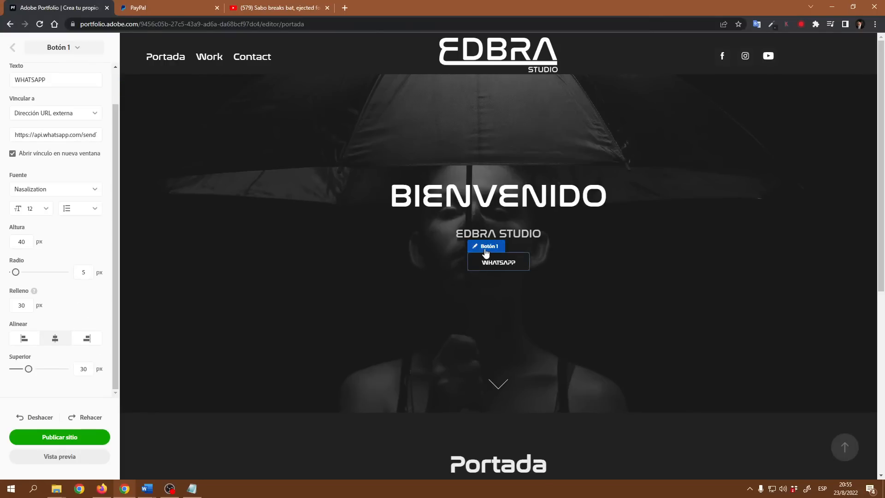
# - Set the button color of Botón 1 for the hover state (Pasar por encima) to #ED1212
pyautogui.scroll(1, 56, 283)
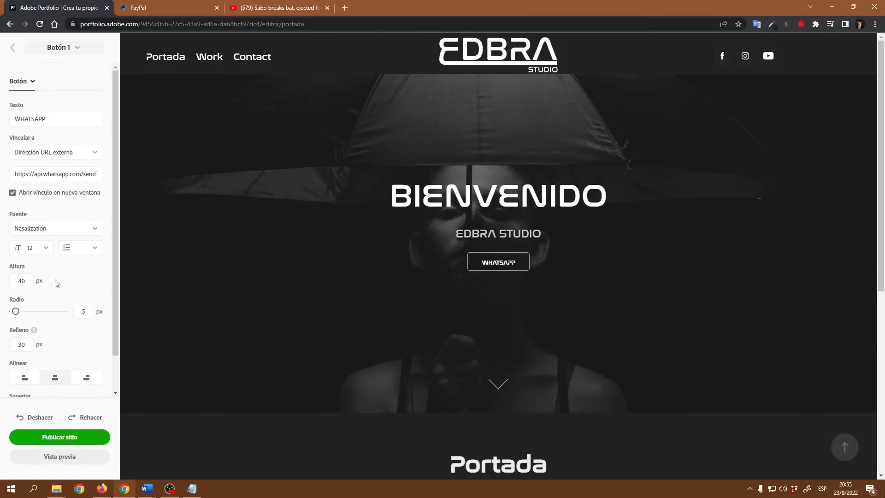
pyautogui.click(33, 83)
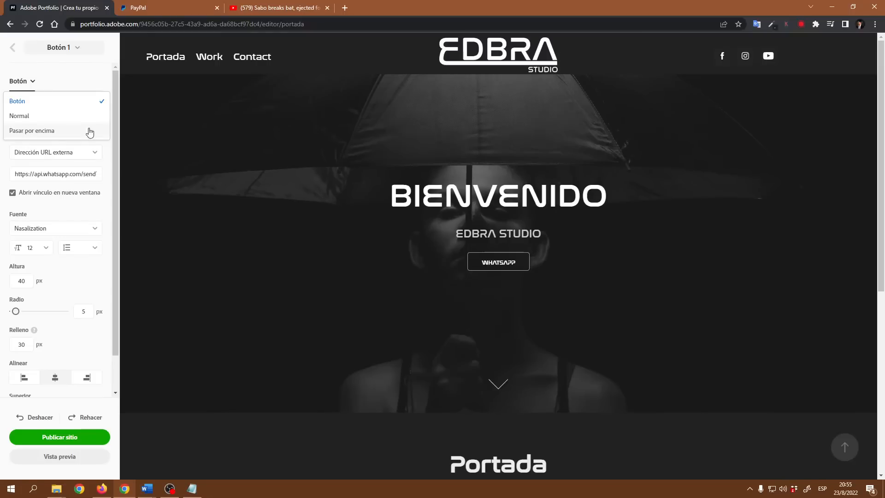
pyautogui.click(29, 133)
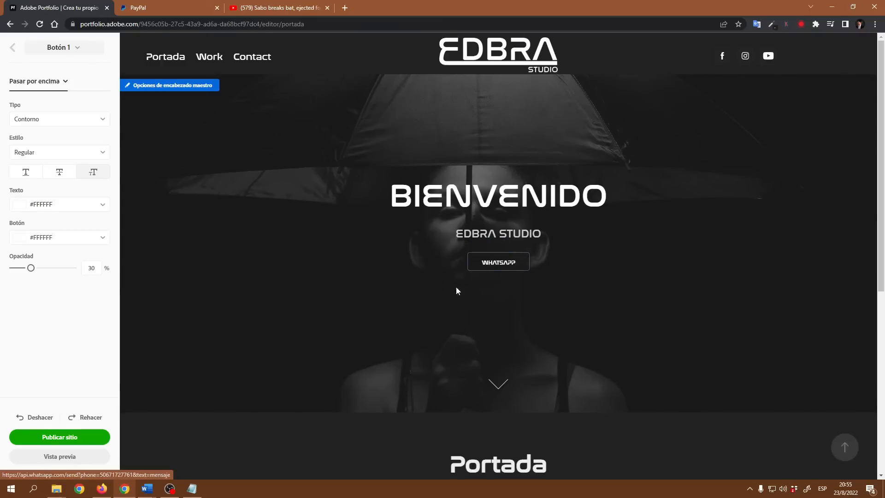
pyautogui.click(99, 237)
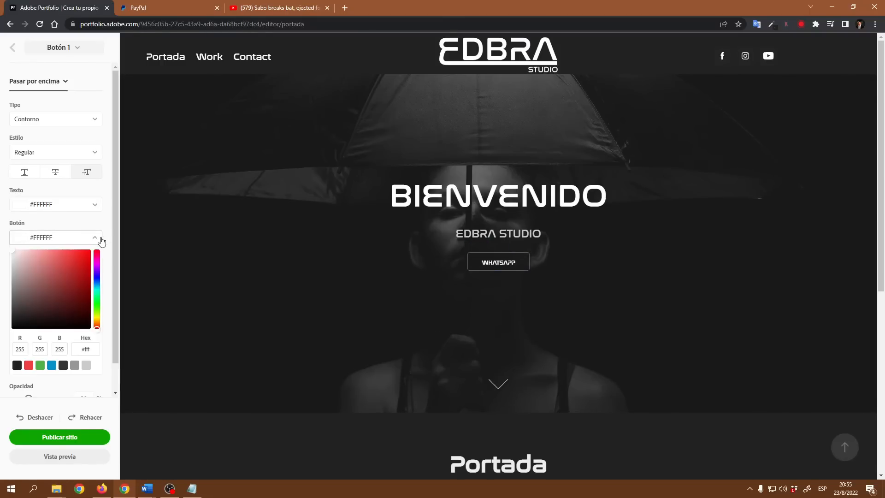
pyautogui.click(85, 255)
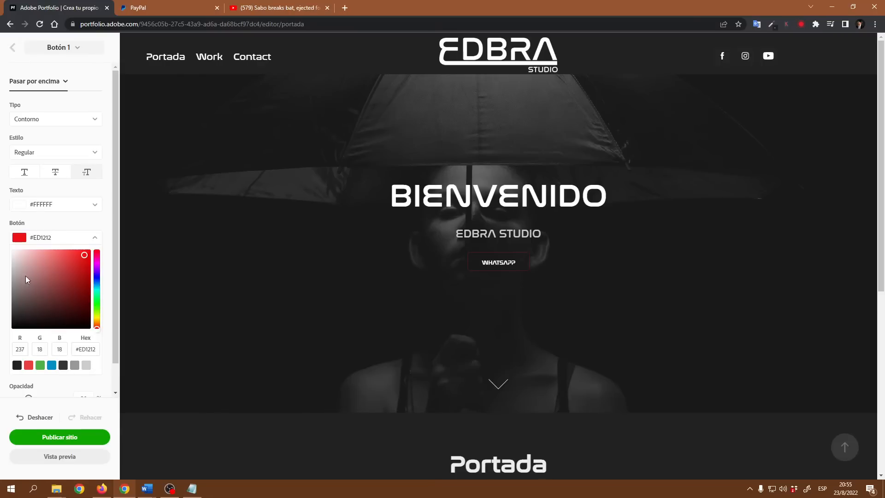
# - Return the hover button color of Botón 1 to #FFFFFF and set its hover type to Sólido
pyautogui.moveTo(26, 276); pyautogui.dragTo(6, 243)
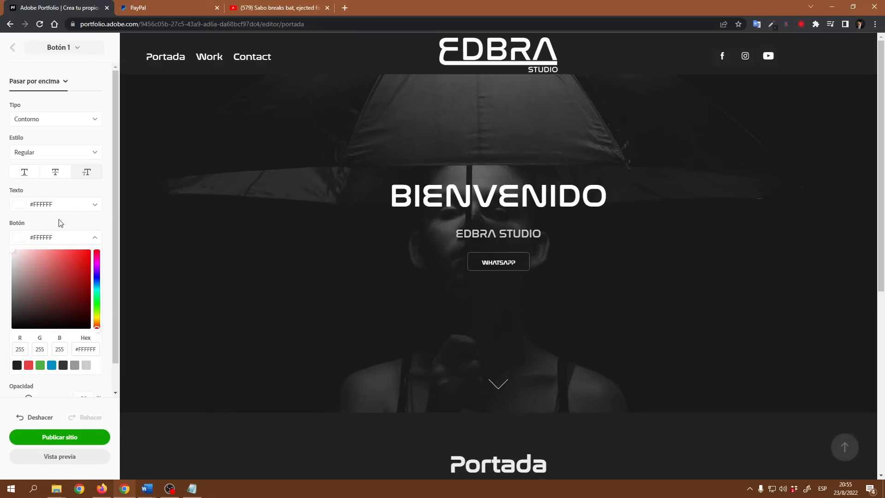
pyautogui.click(94, 240)
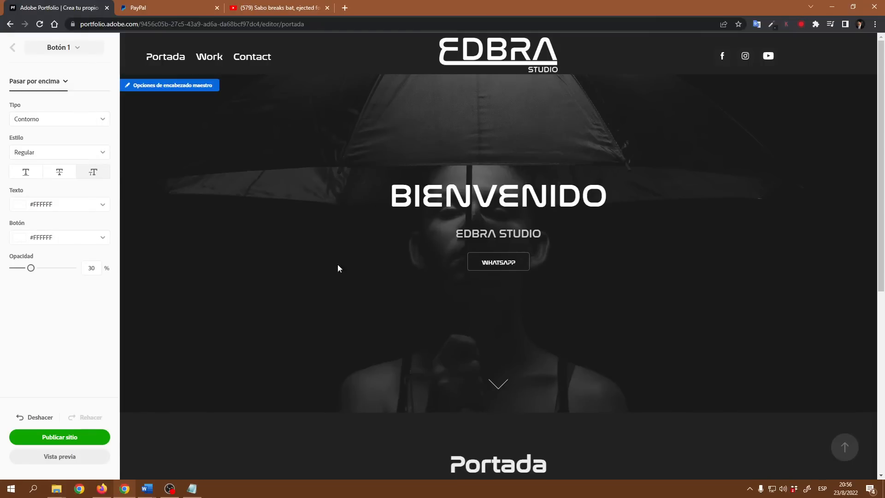
pyautogui.click(71, 122)
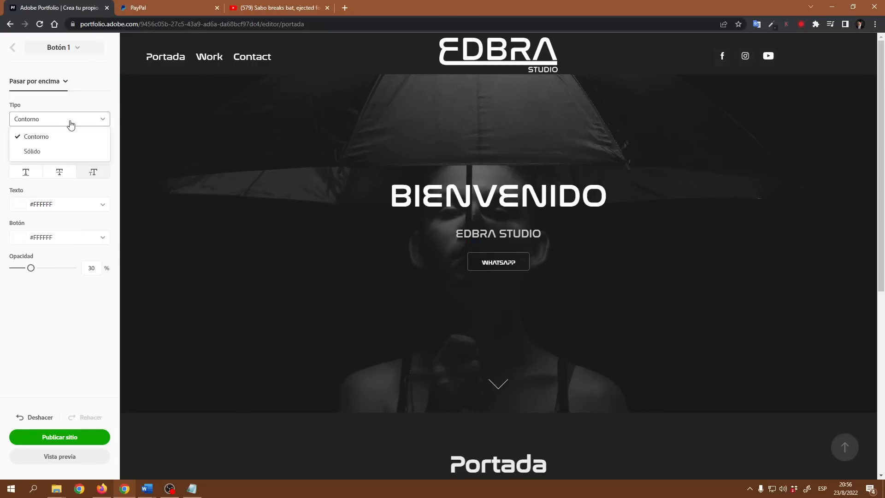
pyautogui.click(47, 153)
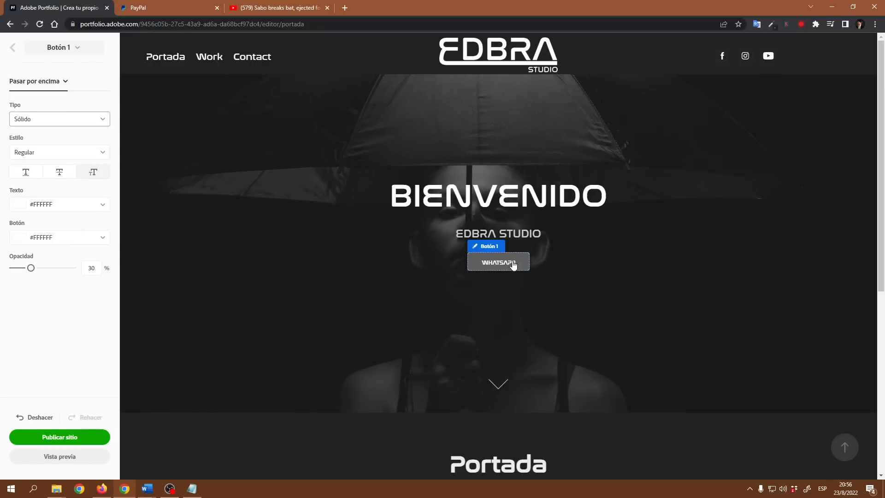
# - Try #008FC6 and #999999 as the hover button color of Botón 1 and settle on #CCCCCC
pyautogui.click(94, 238)
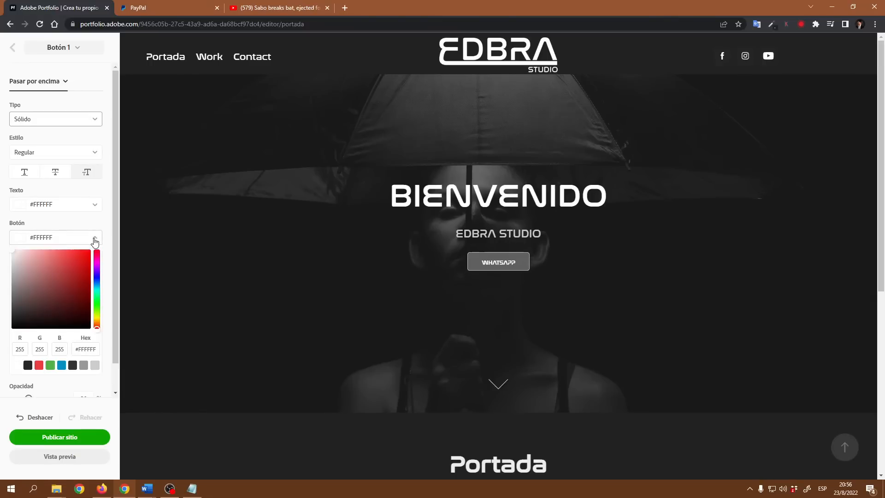
pyautogui.click(61, 365)
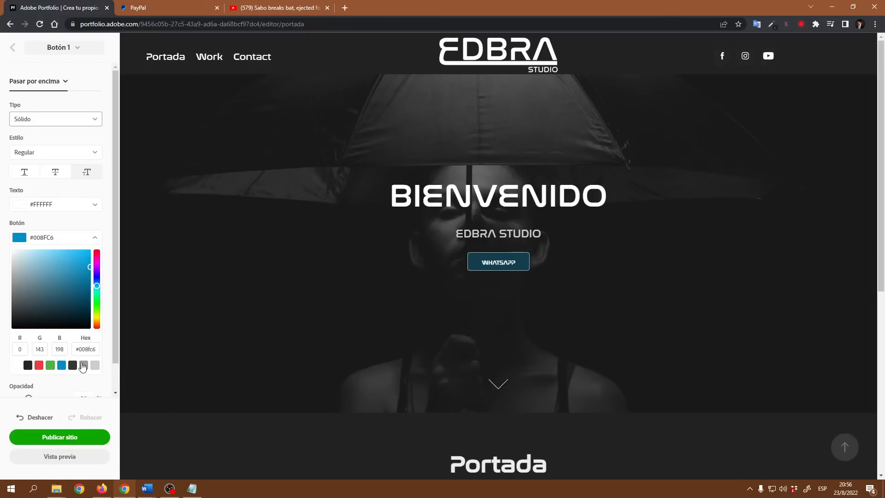
pyautogui.click(83, 366)
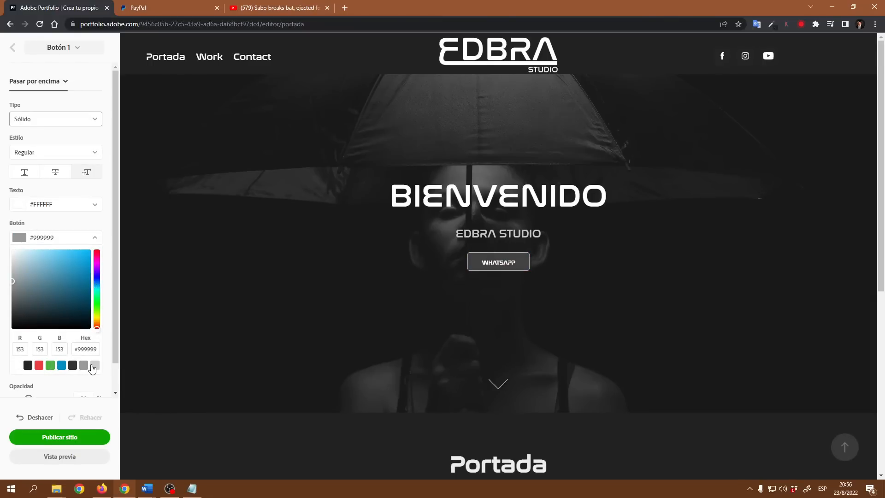
pyautogui.click(94, 365)
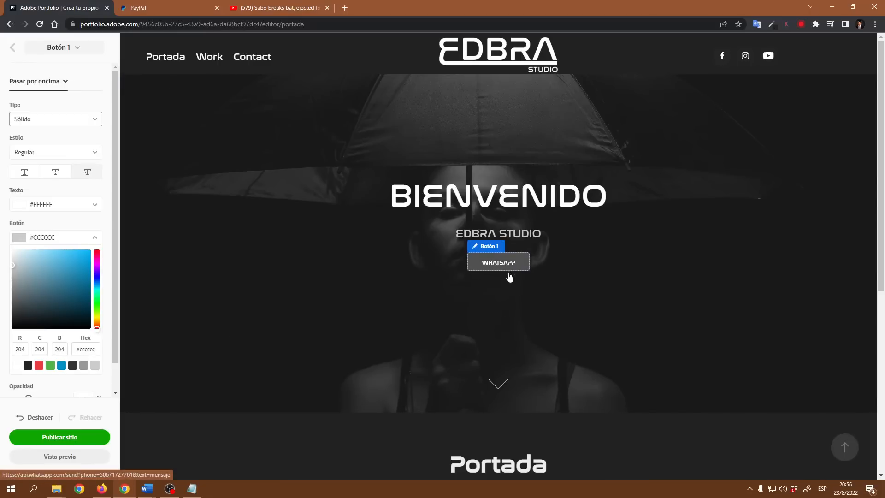
# - Try #EE0C0C as the hover text color of Botón 1 and return it to #FFFFFF
pyautogui.click(95, 205)
pyautogui.click(87, 223)
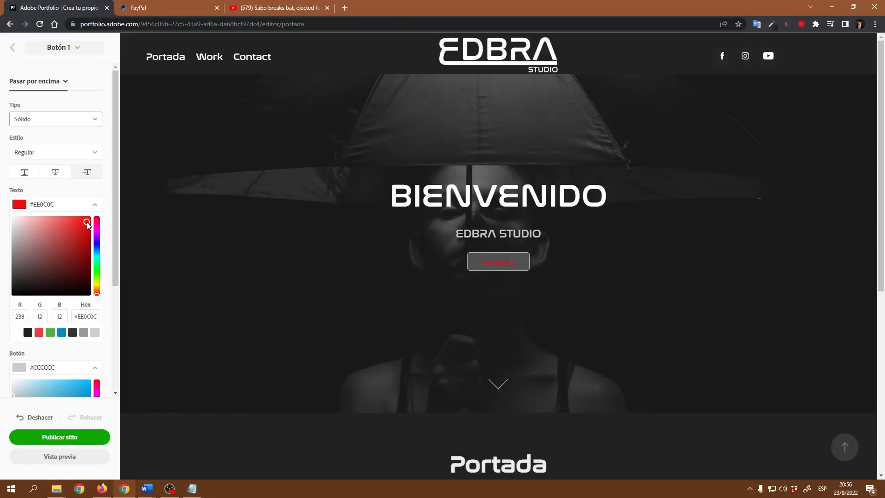
pyautogui.moveTo(17, 223); pyautogui.dragTo(12, 216)
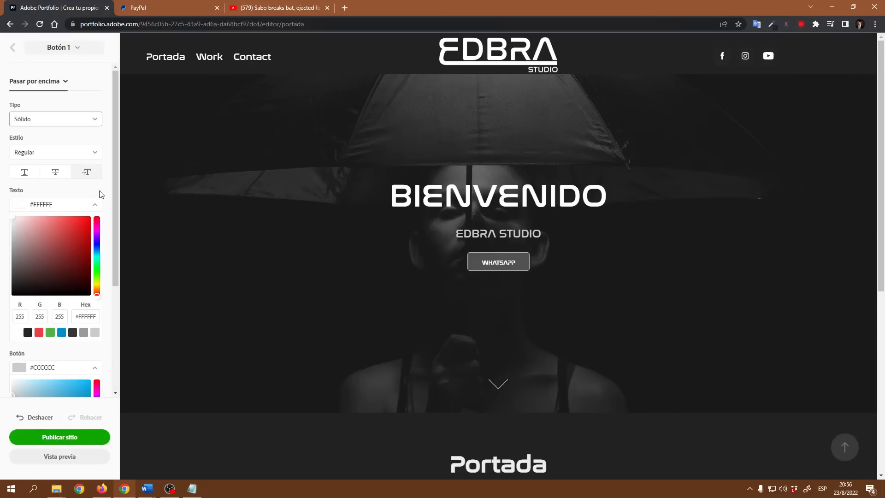
# - Review the remaining hover settings of Botón 1 and show its Normal state settings
pyautogui.scroll(-4, 84, 391)
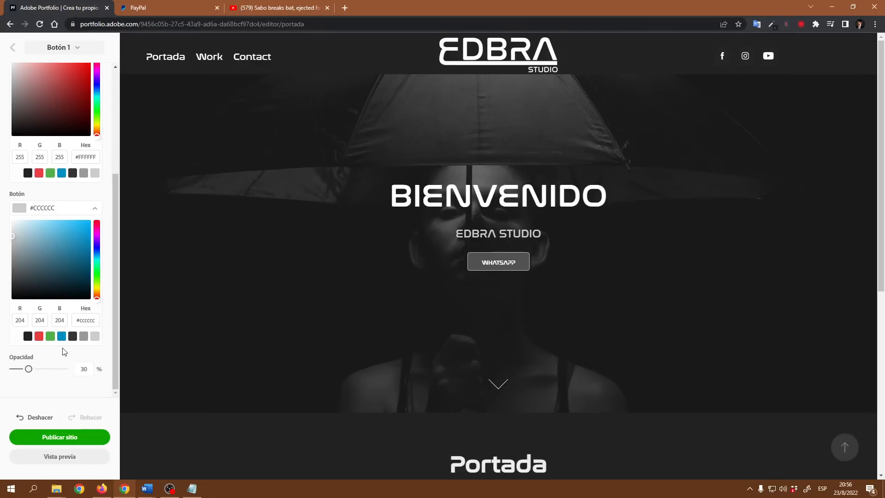
pyautogui.scroll(3, 101, 258)
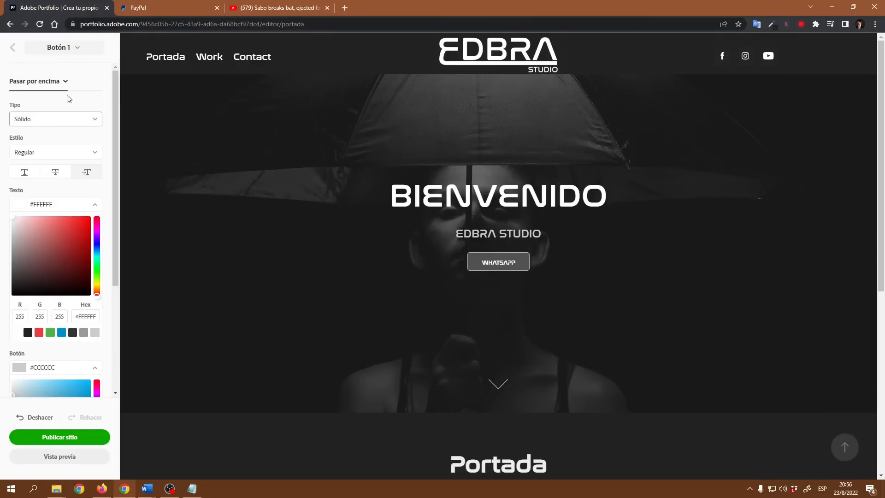
pyautogui.click(64, 83)
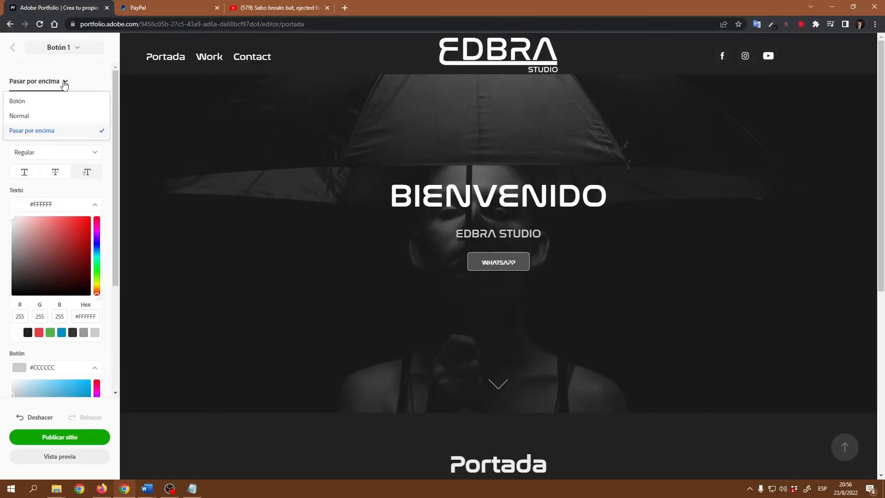
pyautogui.click(30, 115)
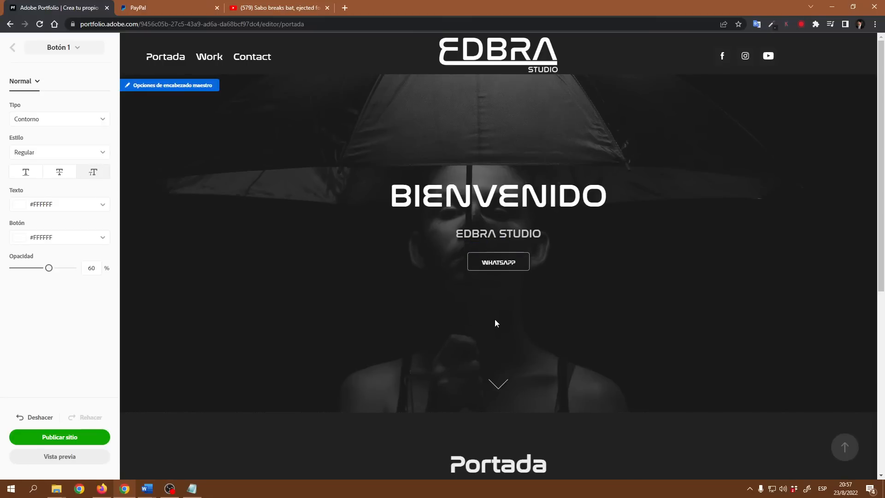
# - Enable Botón 2 in the master header and set its text to TELEGRAM
pyautogui.click(76, 48)
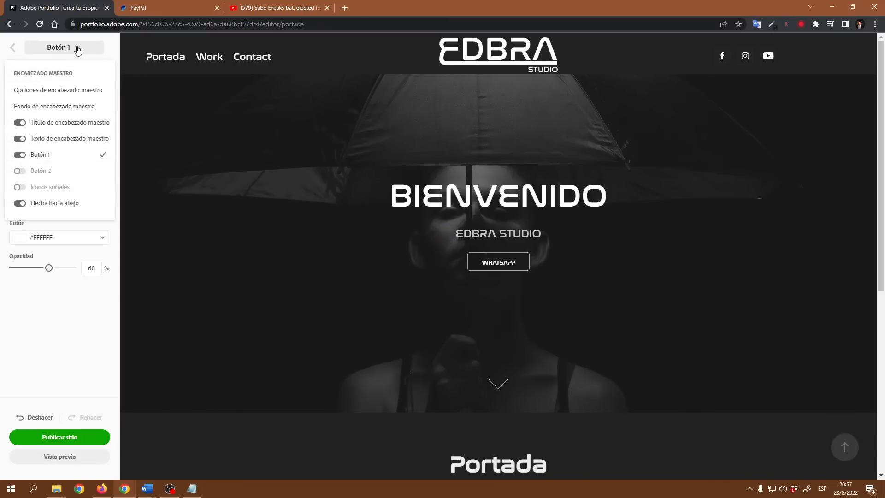
pyautogui.click(19, 171)
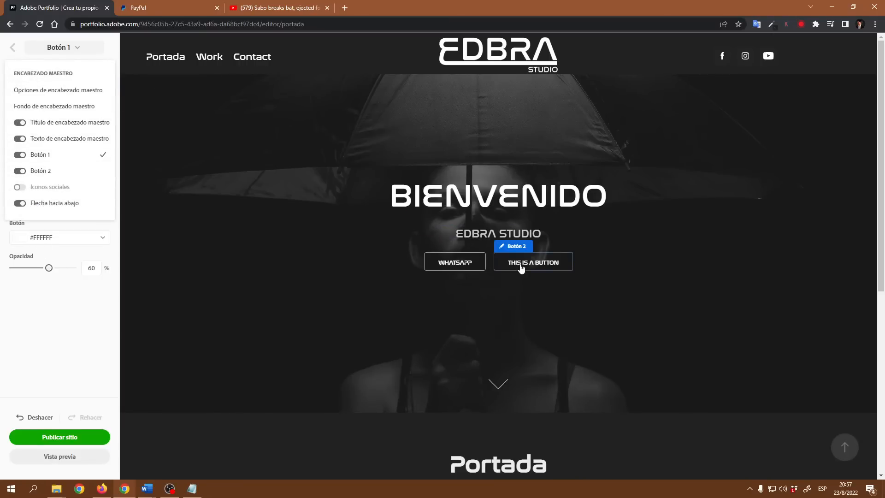
pyautogui.click(512, 251)
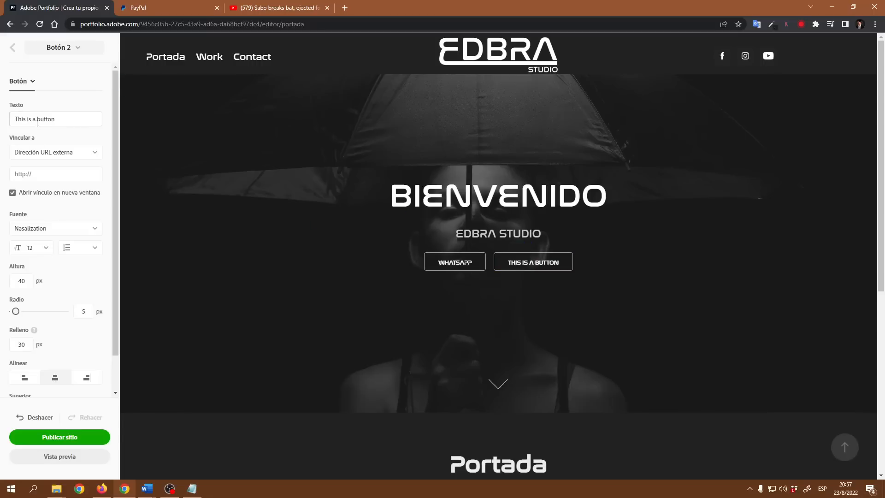
pyautogui.moveTo(56, 120); pyautogui.dragTo(2, 137)
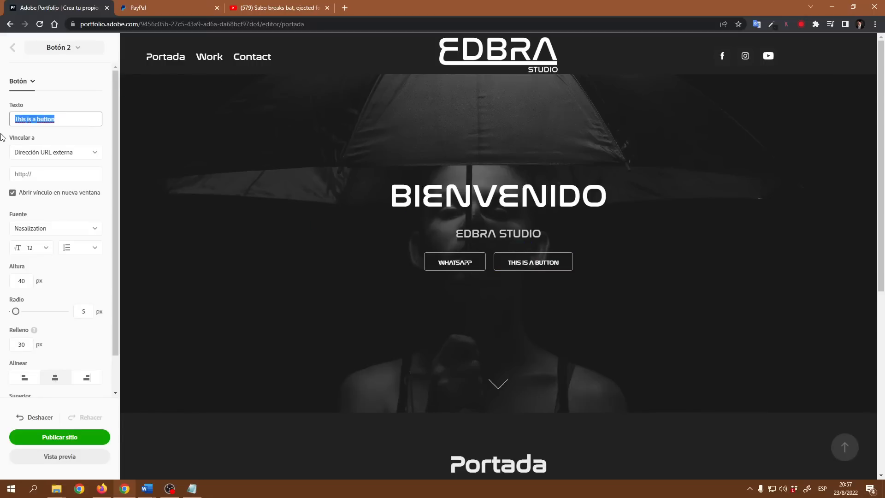
pyautogui.write('TELEGRAM')
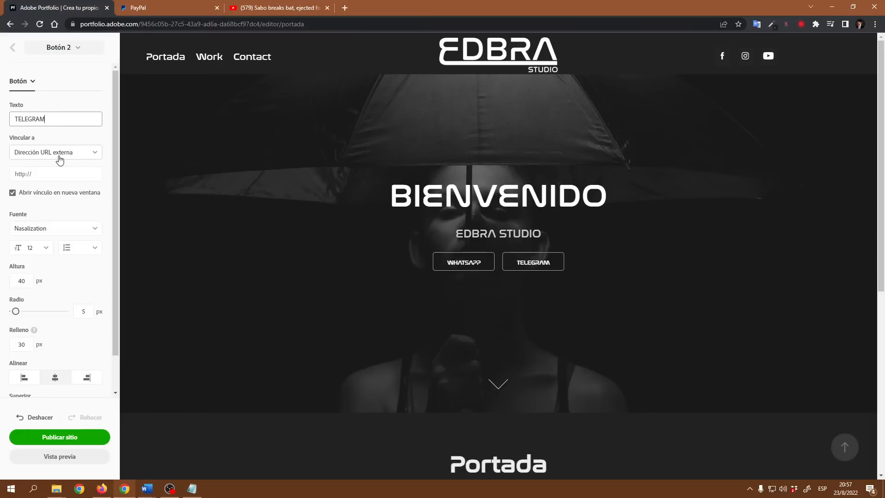
# - Switch to the Word document URL WHATSAPP Y TELEGRAM and copy the Telegram link
pyautogui.click(47, 174)
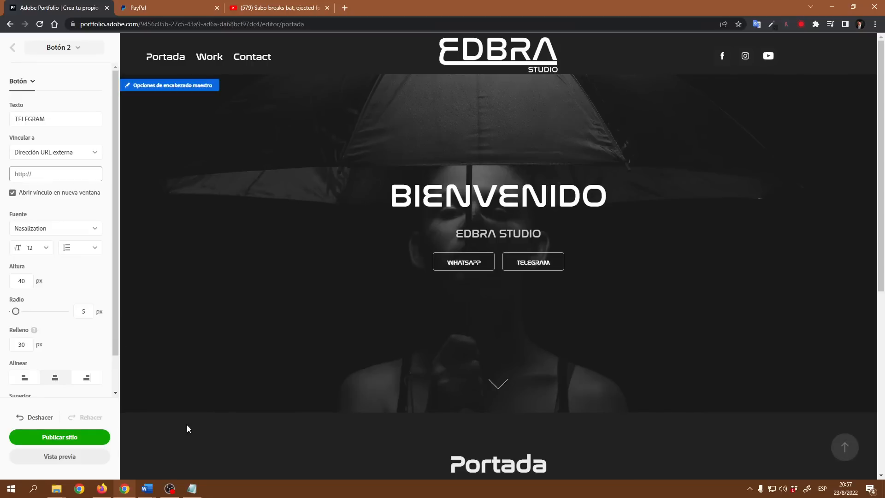
pyautogui.click(154, 493)
pyautogui.click(183, 459)
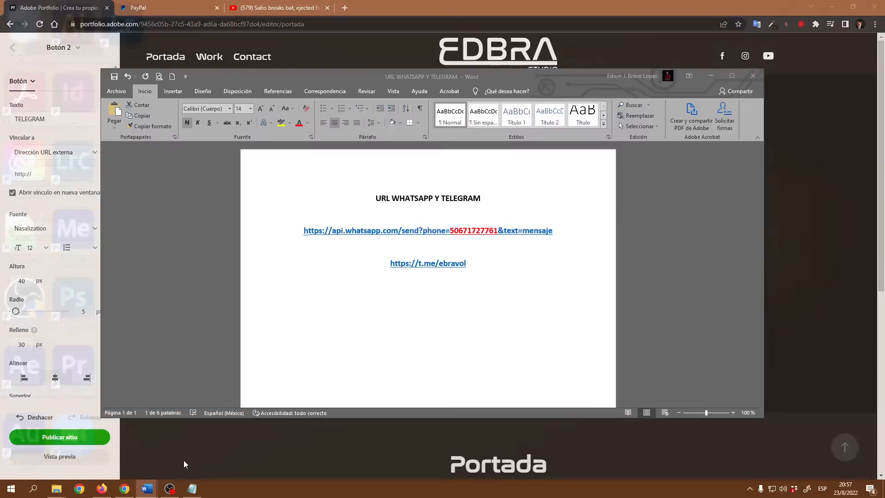
pyautogui.moveTo(344, 82); pyautogui.dragTo(418, 69)
pyautogui.moveTo(540, 255); pyautogui.dragTo(463, 252)
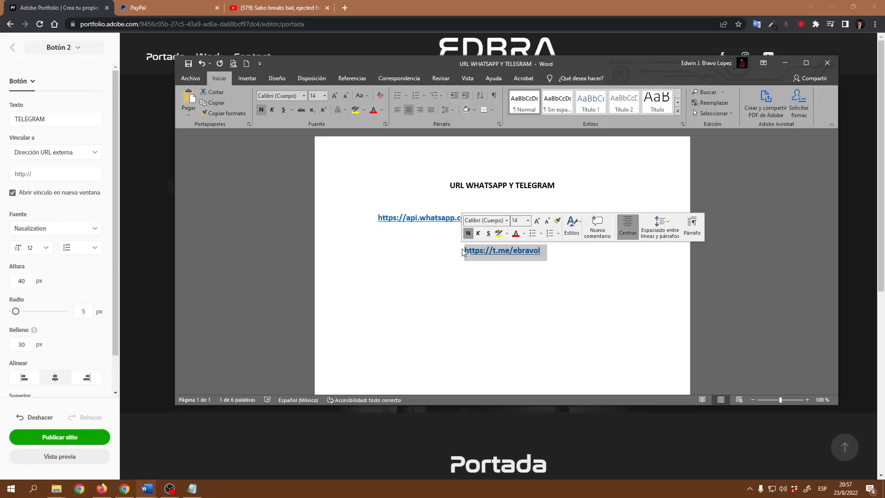
pyautogui.hotkey('ctrl', 'c')
# - Color the username part of the Telegram link red in the Word document
pyautogui.click(489, 251)
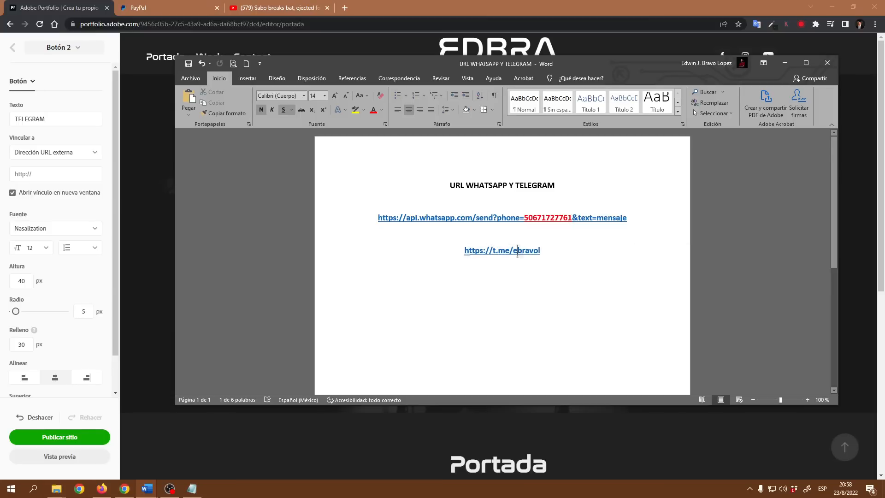
pyautogui.tripleClick(543, 251)
pyautogui.click(512, 250)
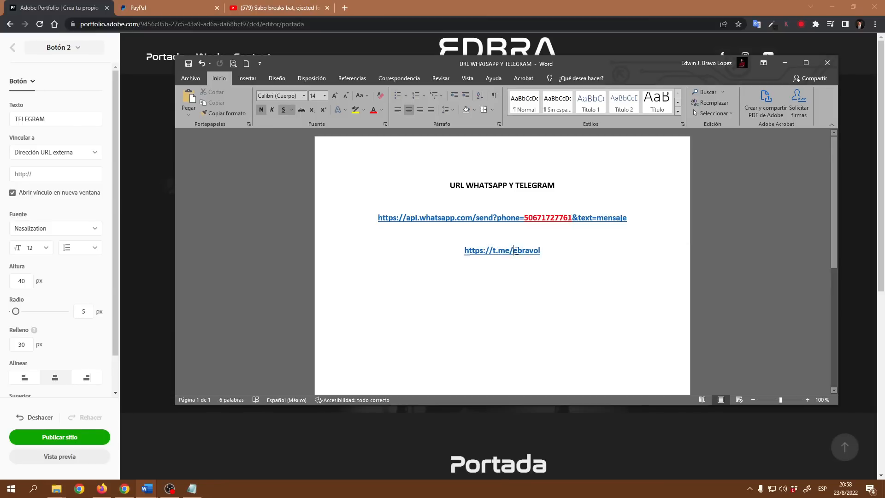
pyautogui.tripleClick(541, 252)
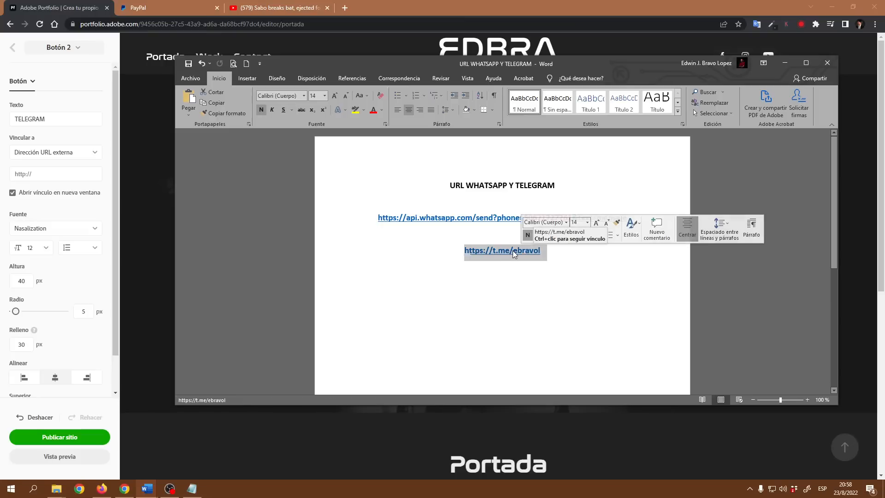
pyautogui.click(513, 251)
pyautogui.moveTo(514, 251); pyautogui.dragTo(541, 253)
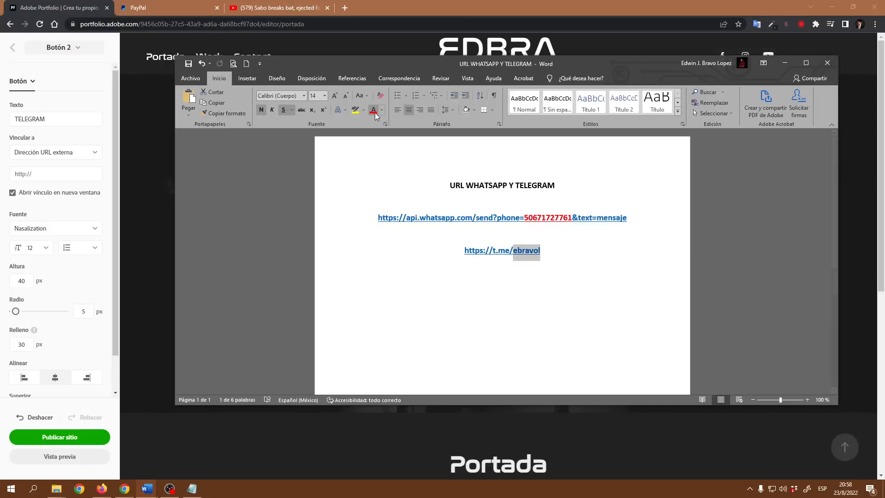
pyautogui.click(375, 111)
# - Select the whole Telegram link in Word and paste it as the external URL of Botón 2 in Adobe Portfolio
pyautogui.click(482, 252)
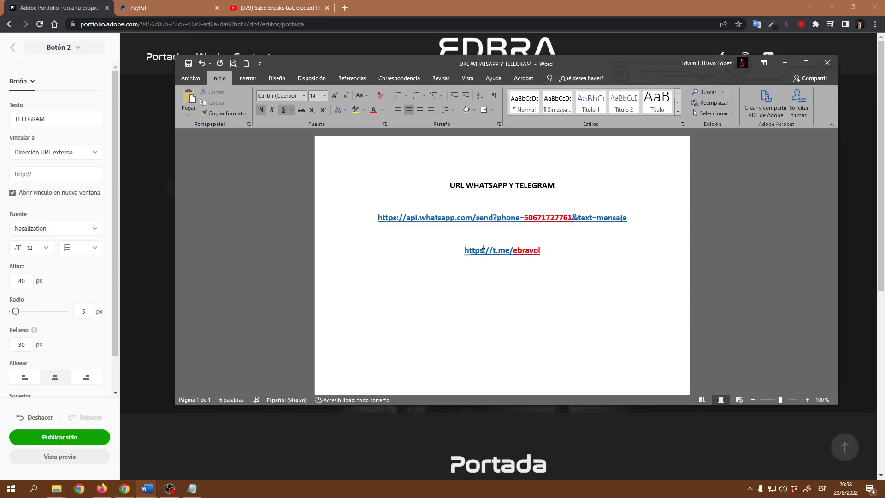
pyautogui.moveTo(550, 249); pyautogui.dragTo(481, 251)
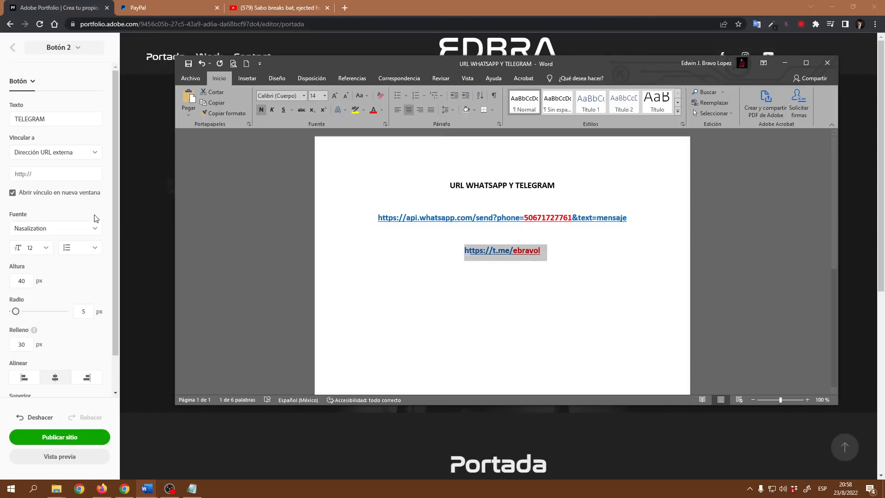
pyautogui.click(52, 174)
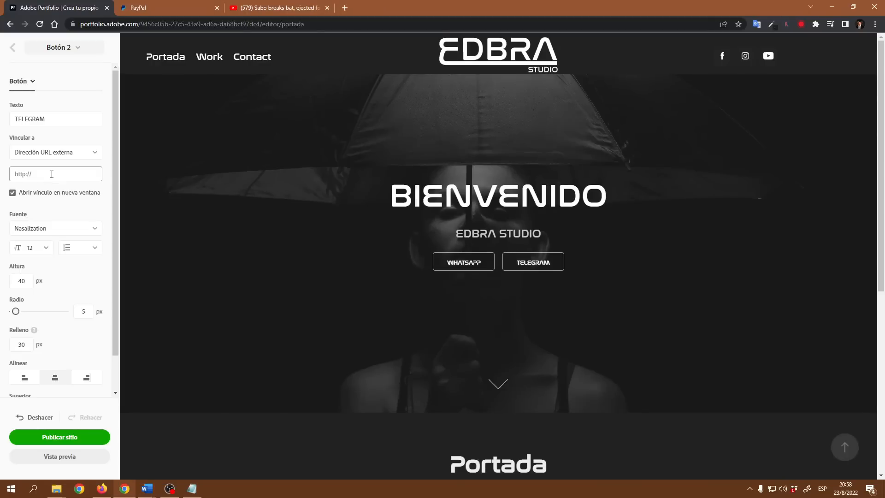
pyautogui.hotkey('ctrl', 'v')
# - Show the hover state settings (Pasar por encima) of Botón 2
pyautogui.scroll(-1, 74, 203)
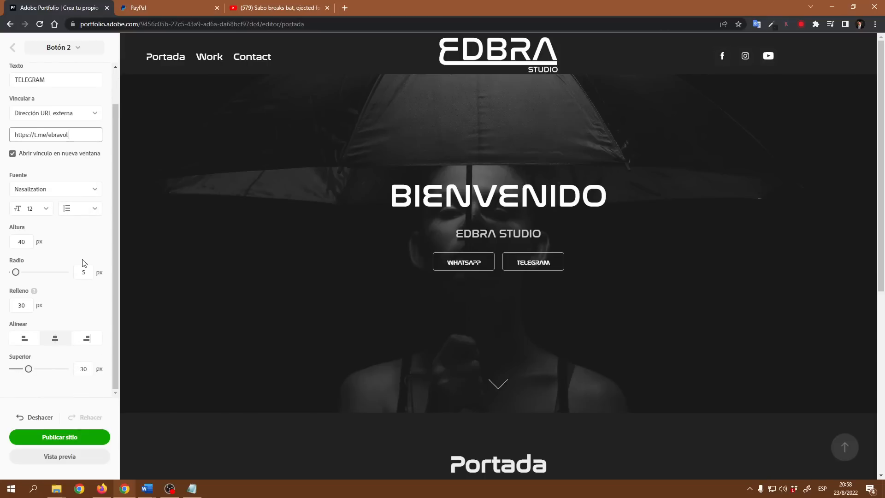
pyautogui.scroll(1, 71, 241)
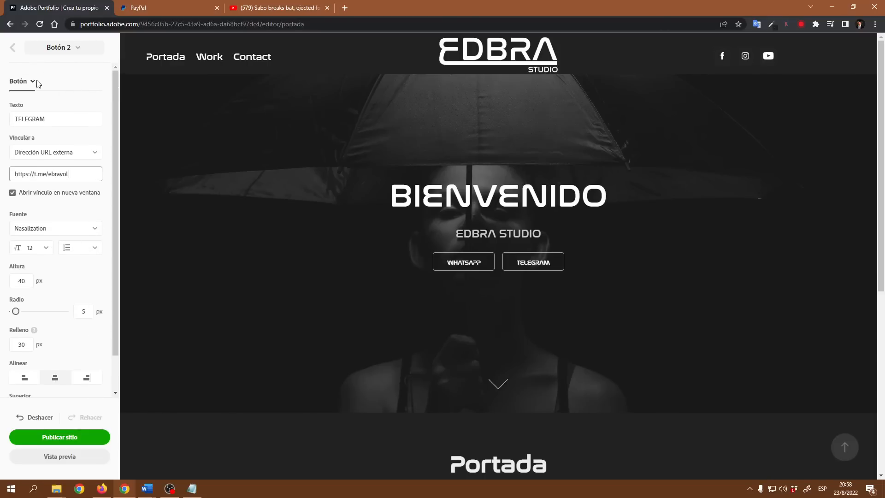
pyautogui.click(38, 84)
pyautogui.click(44, 135)
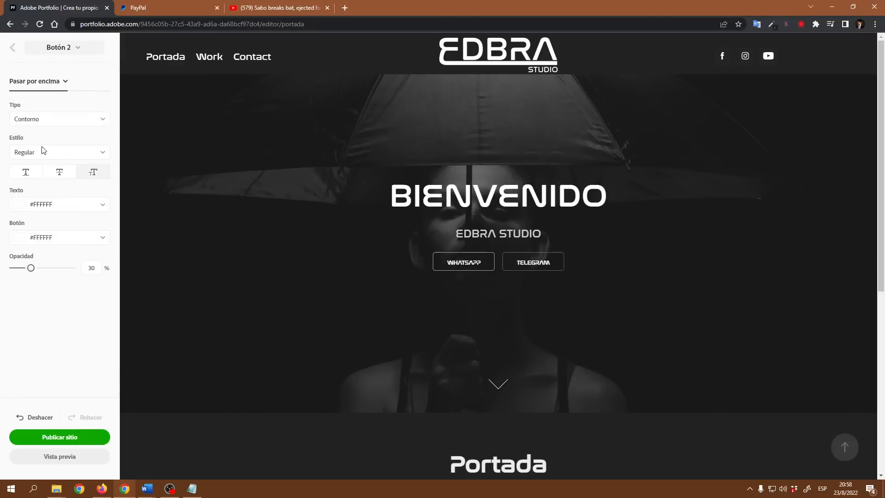
# - Try the lightest gray swatch as the hover button color of Botón 2 and undo the change
pyautogui.click(103, 238)
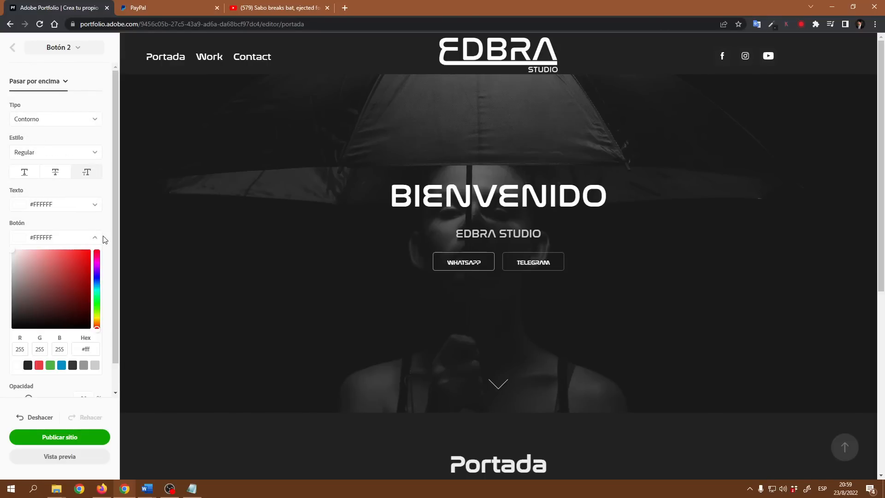
pyautogui.click(95, 365)
pyautogui.click(39, 416)
# - Set the hover state type of Botón 2 to Sólido
pyautogui.click(83, 119)
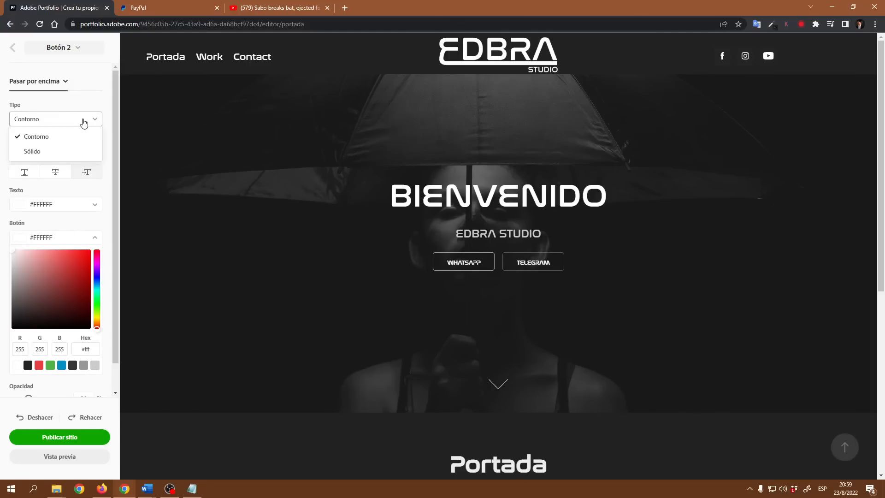
pyautogui.click(41, 152)
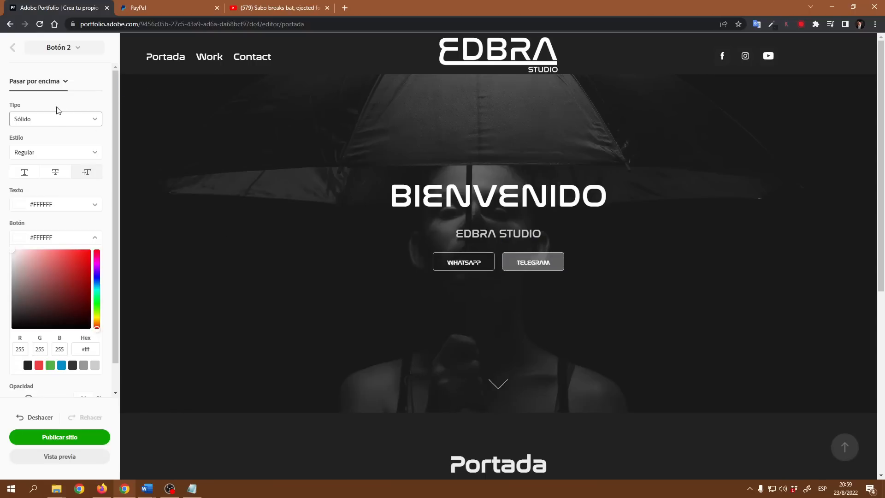
# - Switch the settings of Botón 2 back to the Normal state and open the site preview
pyautogui.click(64, 82)
pyautogui.click(34, 115)
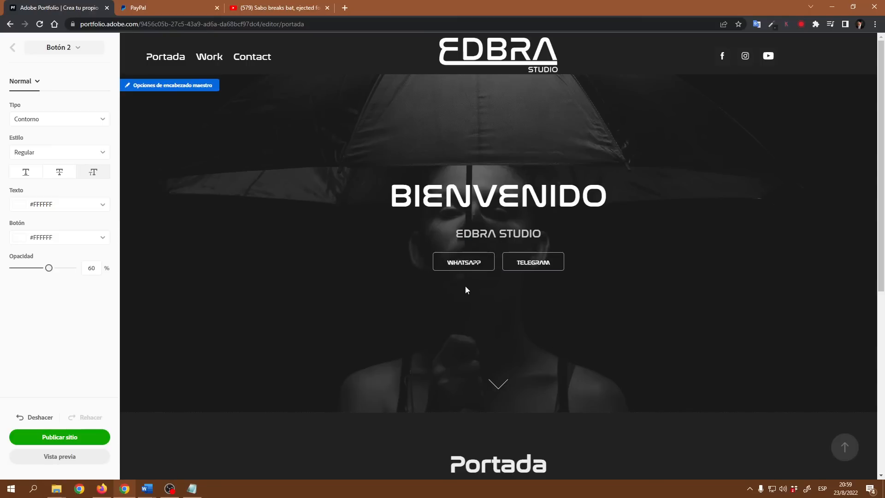
pyautogui.click(69, 458)
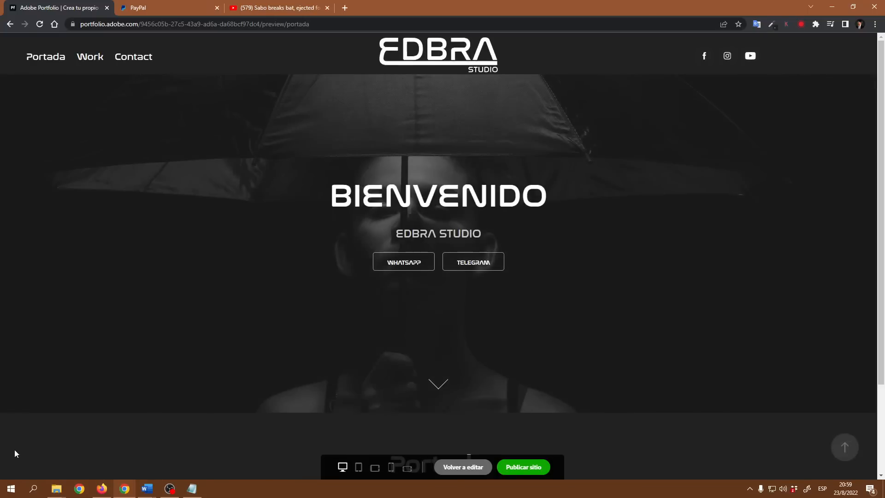
# - Look over the Portada page in the desktop preview, test the WhatsApp button's link and close the page it opens
pyautogui.scroll(-2, 590, 249)
pyautogui.scroll(2, 592, 236)
pyautogui.scroll(-2, 584, 233)
pyautogui.scroll(-1, 578, 232)
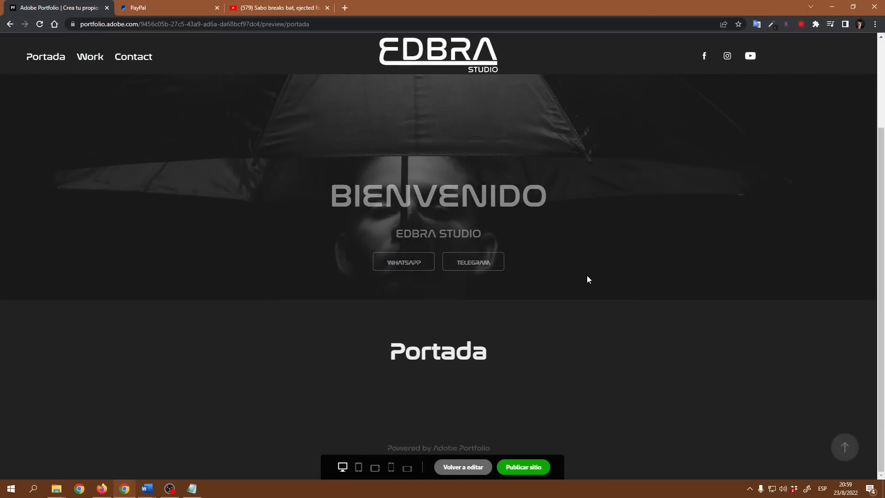
pyautogui.scroll(3, 585, 281)
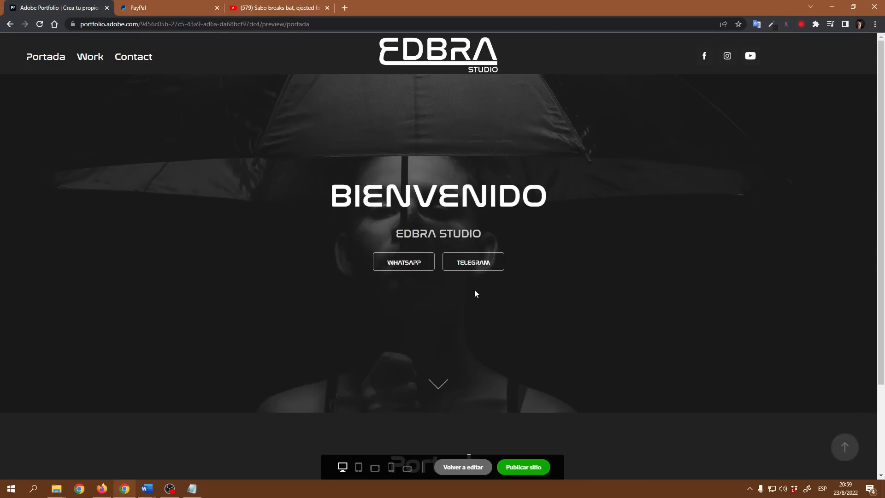
pyautogui.click(415, 266)
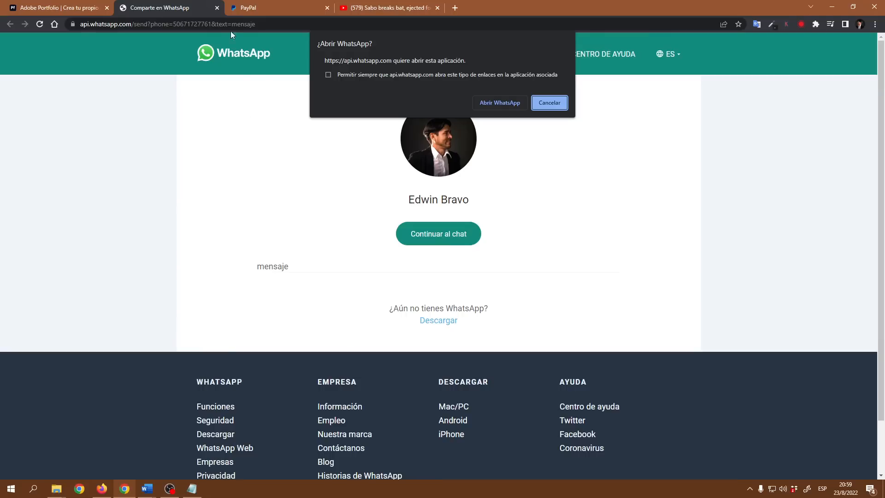
pyautogui.click(217, 8)
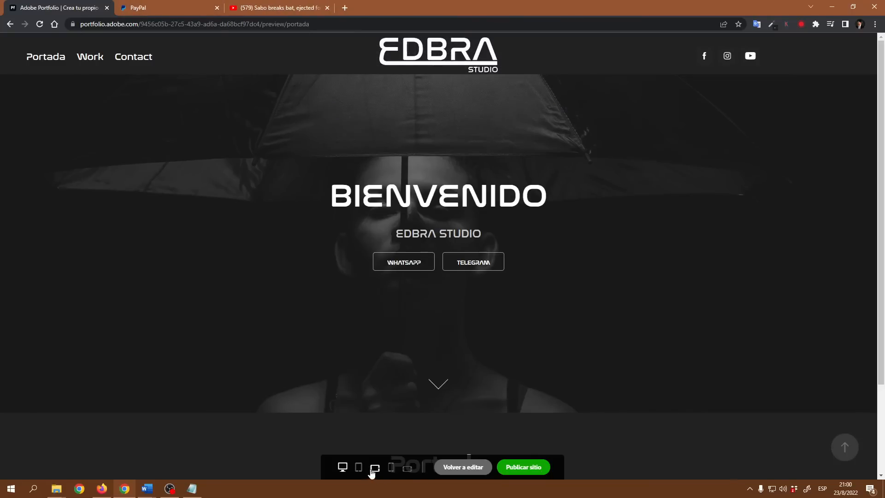
# - Check the page and its navigation menu in the portrait phone preview, and return to the editor through the desktop preview
pyautogui.click(391, 467)
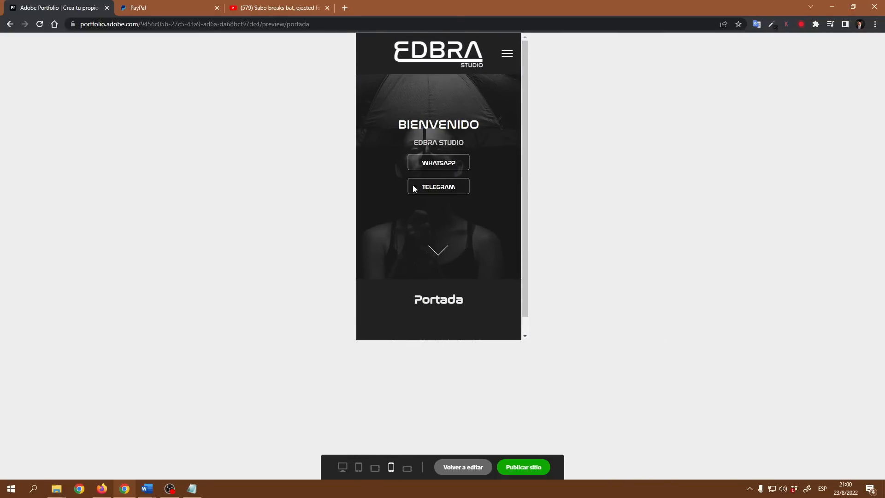
pyautogui.scroll(-1, 422, 233)
pyautogui.scroll(1, 443, 218)
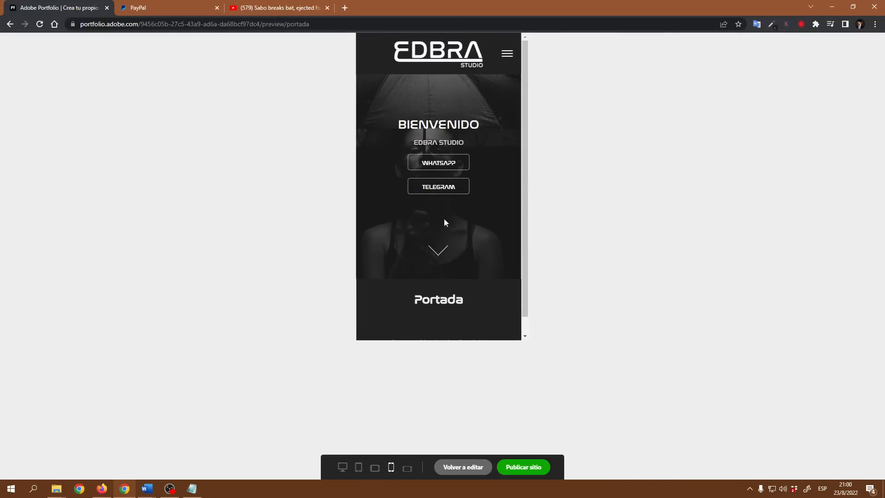
pyautogui.click(508, 54)
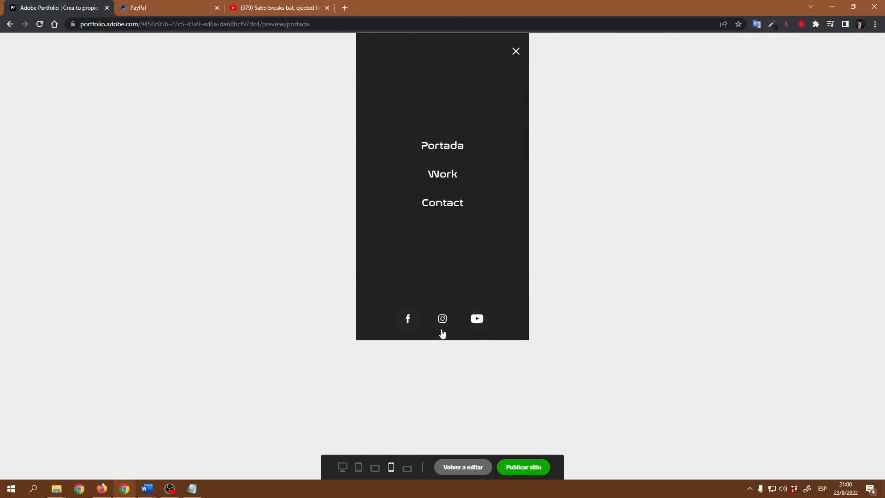
pyautogui.click(512, 51)
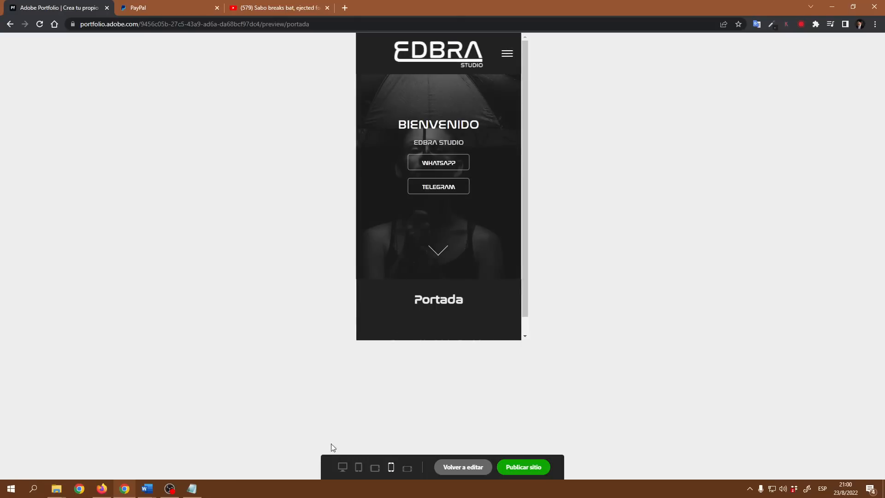
pyautogui.click(343, 466)
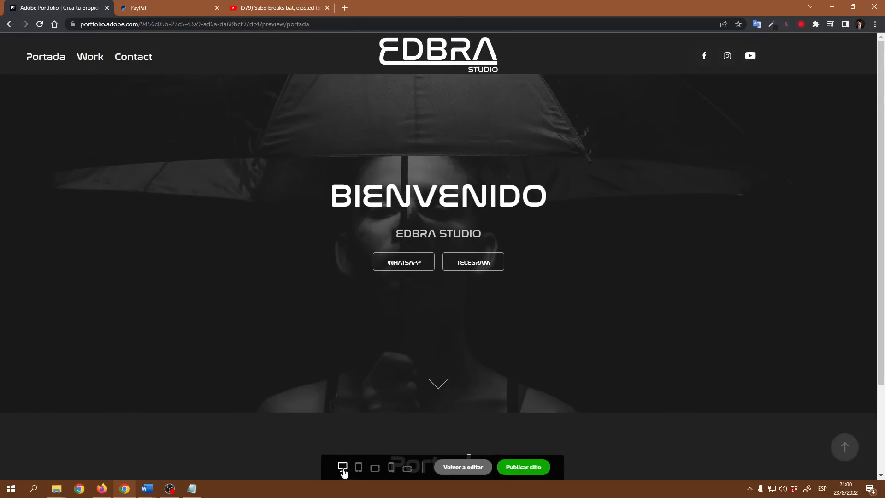
pyautogui.click(446, 468)
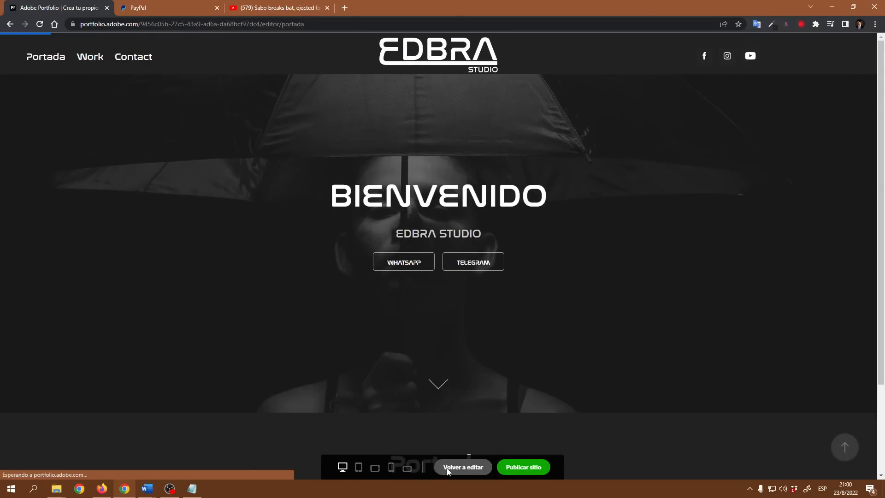